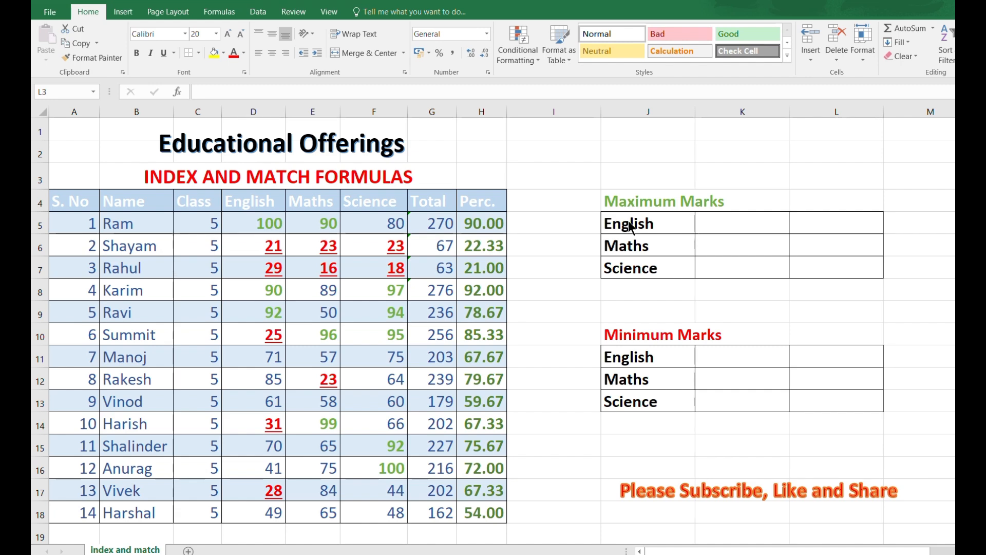
Step: Enter =MAX(D5:D18), =MAX(E5:E18) and =MAX(F5:F18) in K5:K7, giving 100, 99 and 100
click(730, 222)
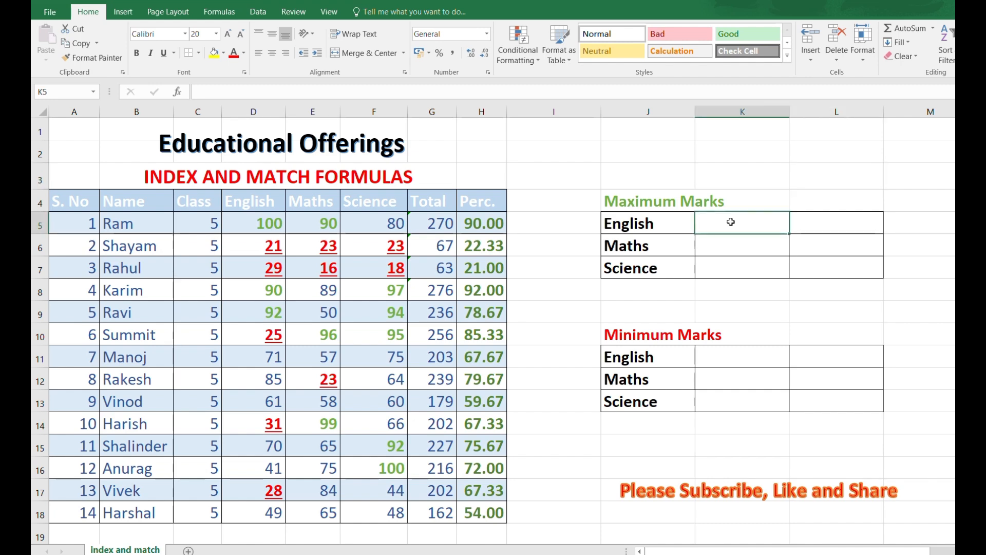
text(=M)
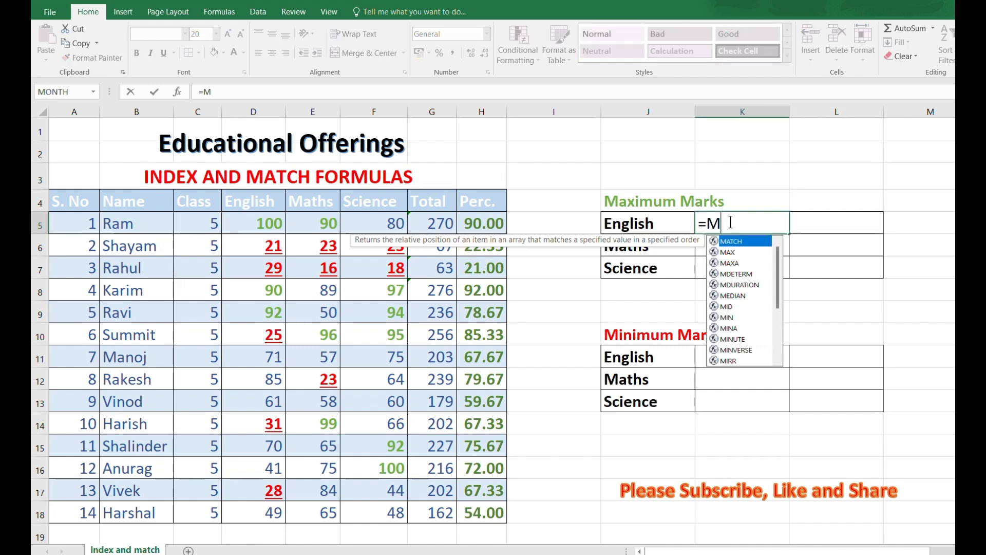
text(AX)
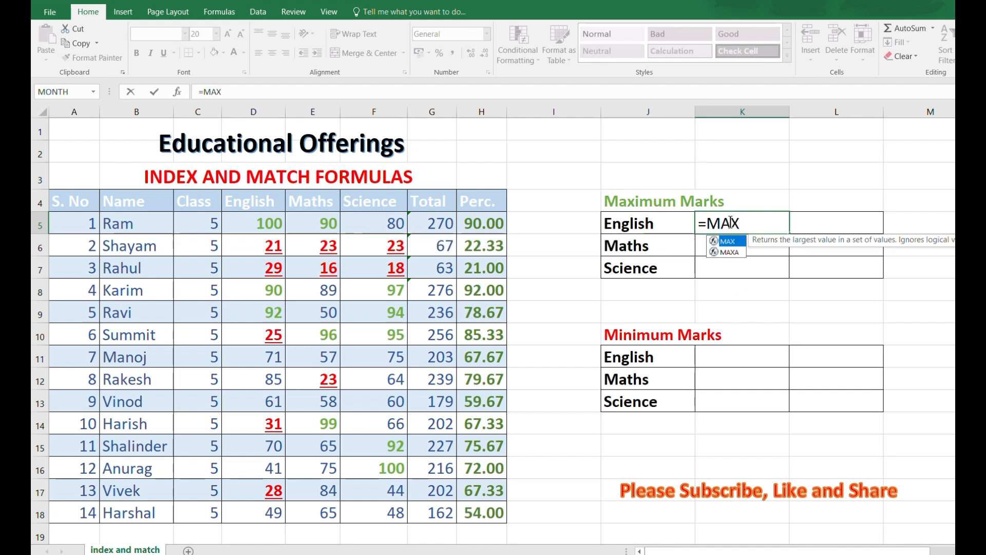
text(()
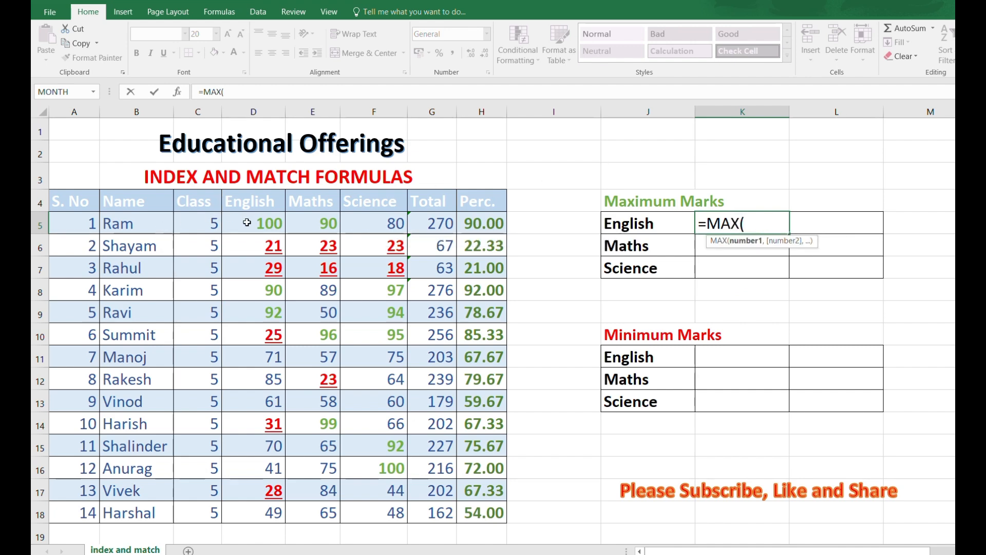
drag(245, 221, 237, 517)
text())
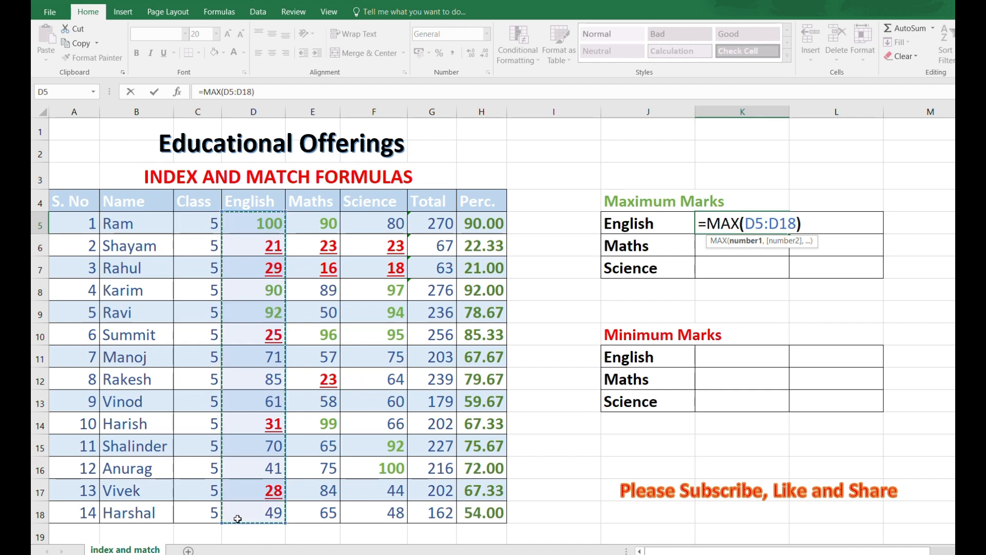
key(Return)
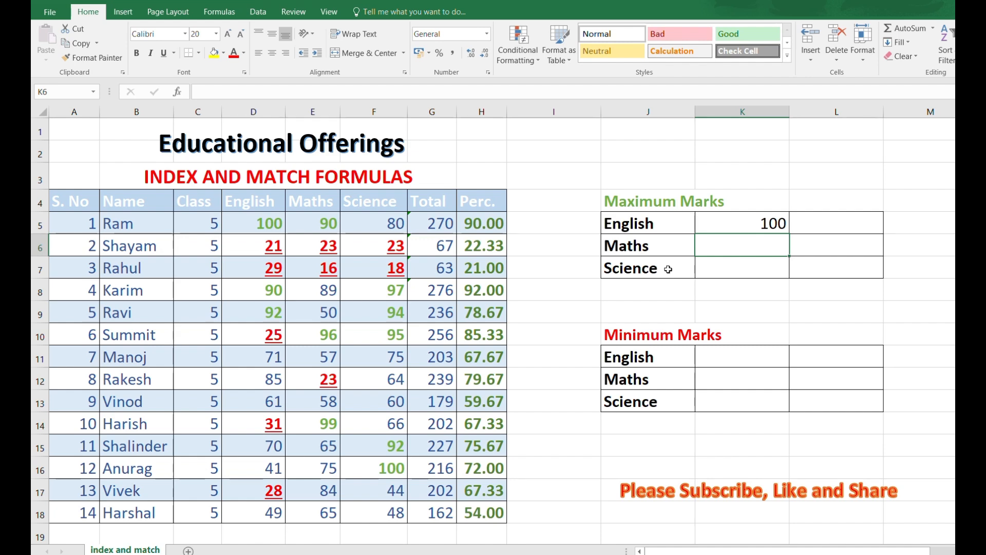
text(=MAX)
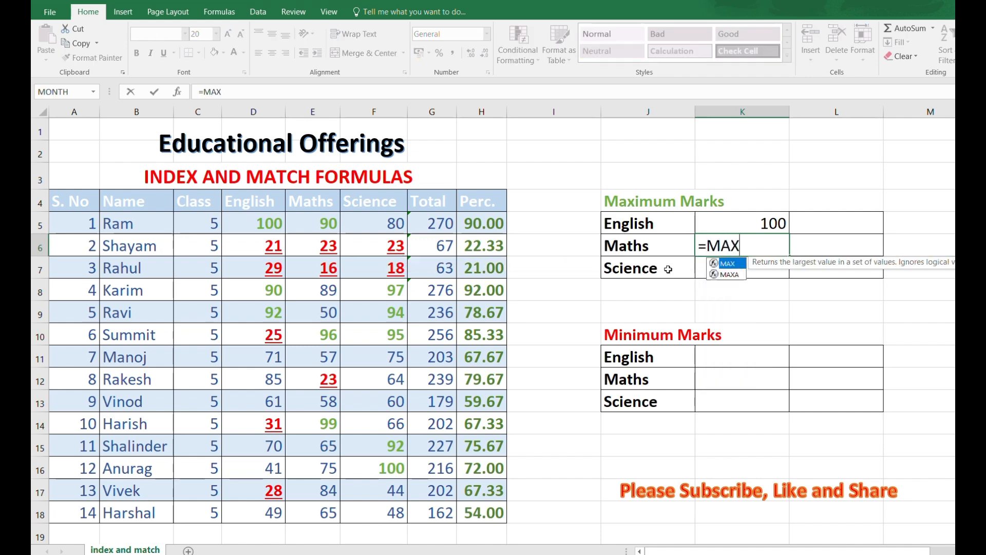
text(()
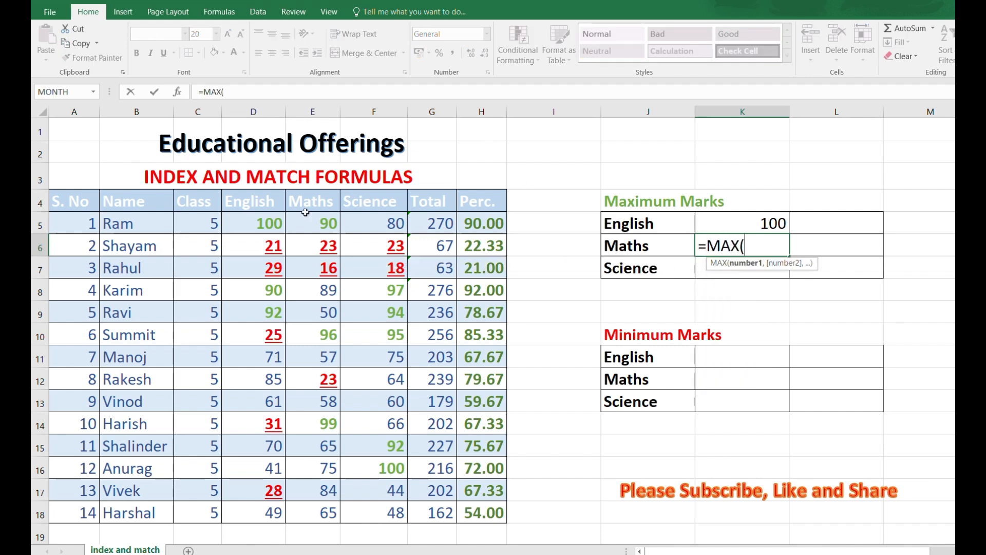
drag(317, 220, 311, 504)
text())
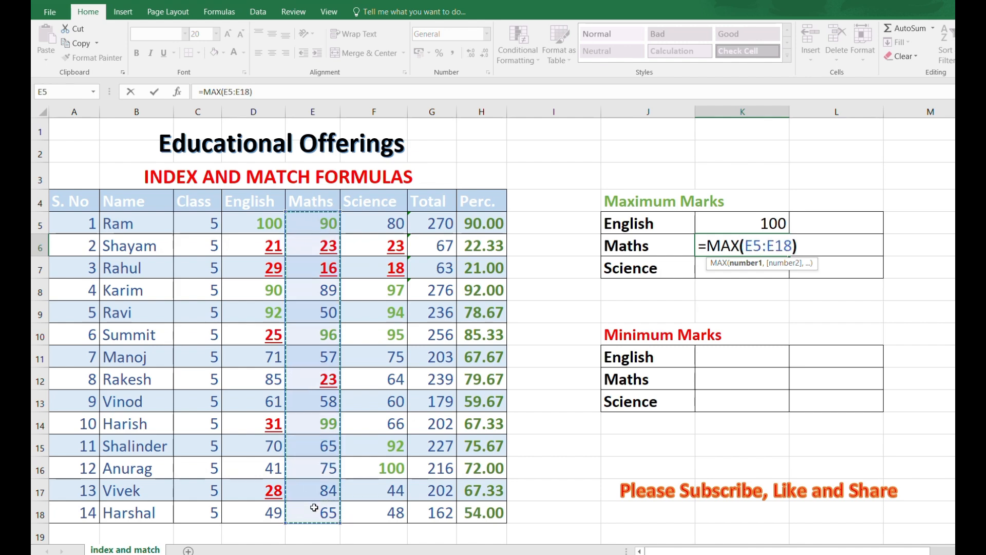
key(Return)
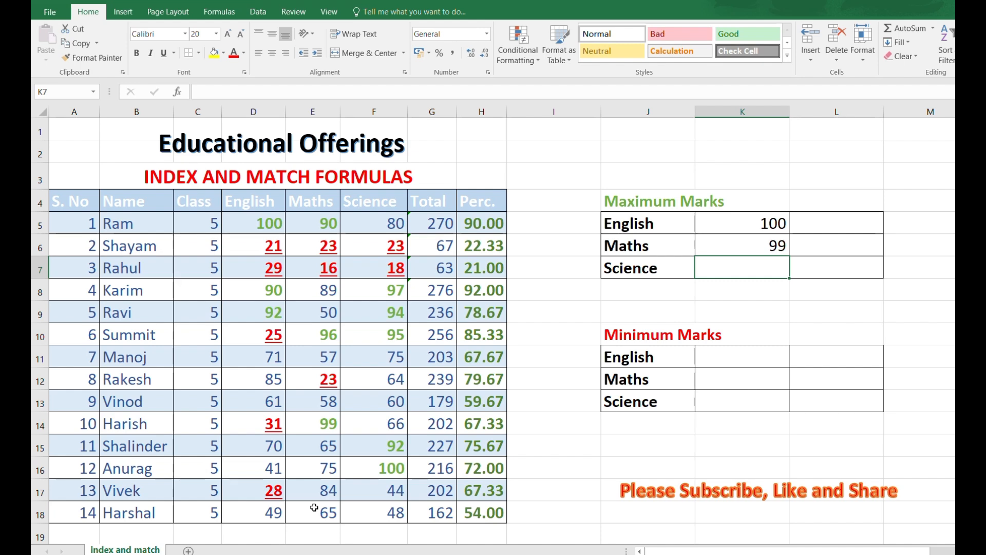
text(=MAX)
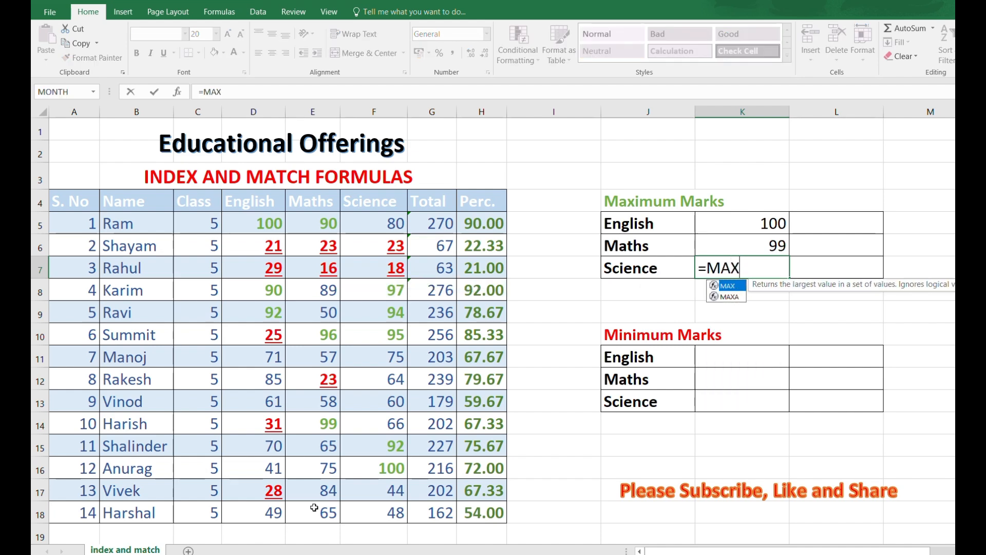
text(()
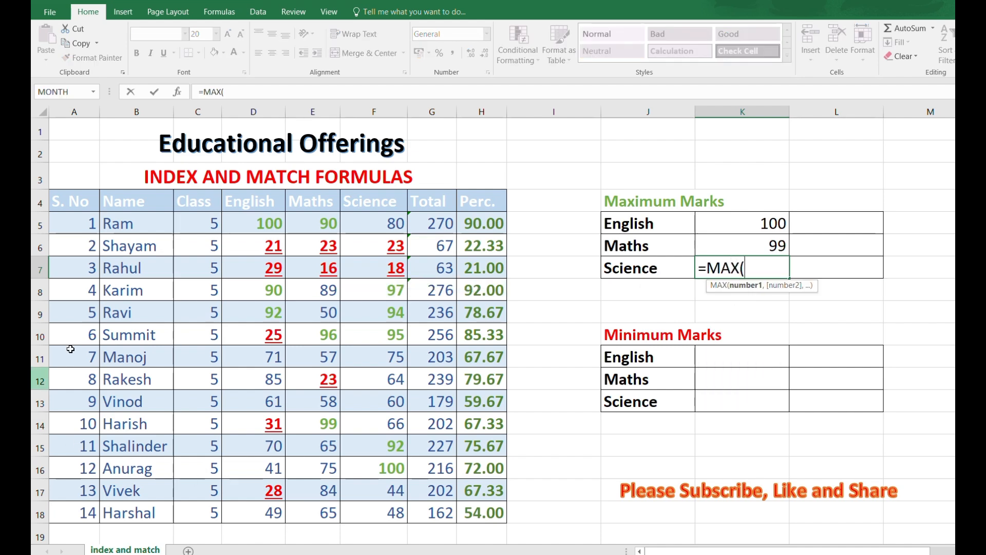
drag(399, 224, 405, 508)
text())
key(Return)
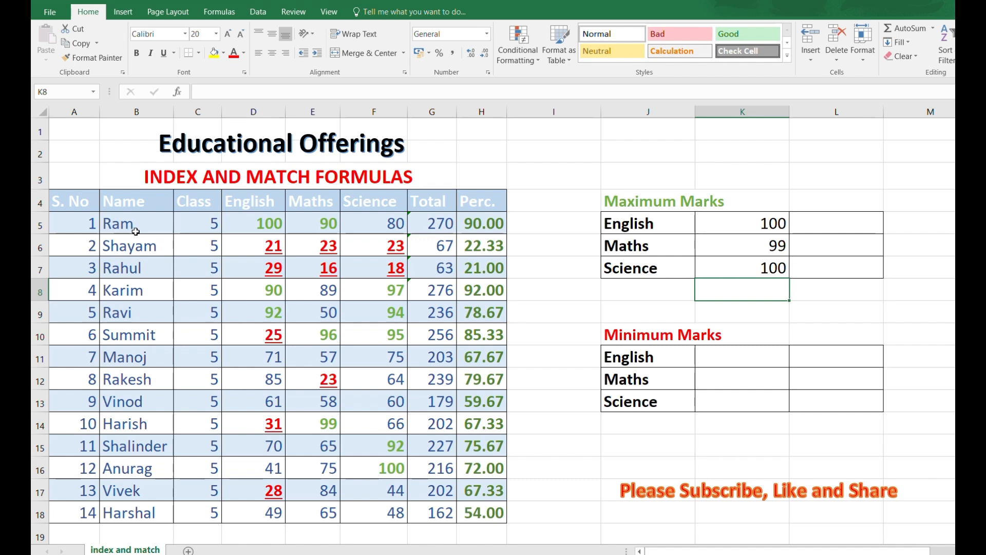
click(865, 222)
Step: Enter =INDEX(B5:B18,MATCH(K5,D5:D18,0)) in L5 to return Ram as top English scorer
text(=I)
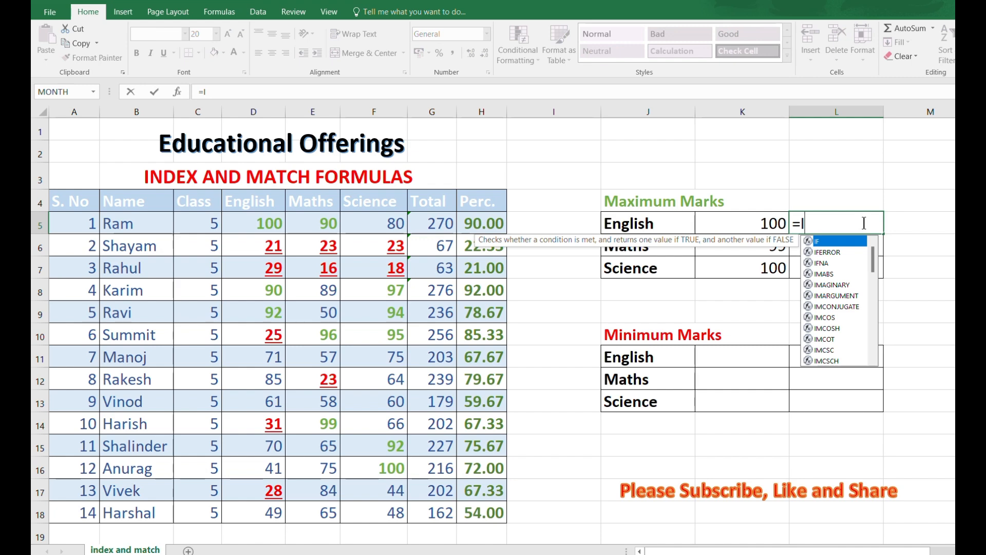
text(NDE)
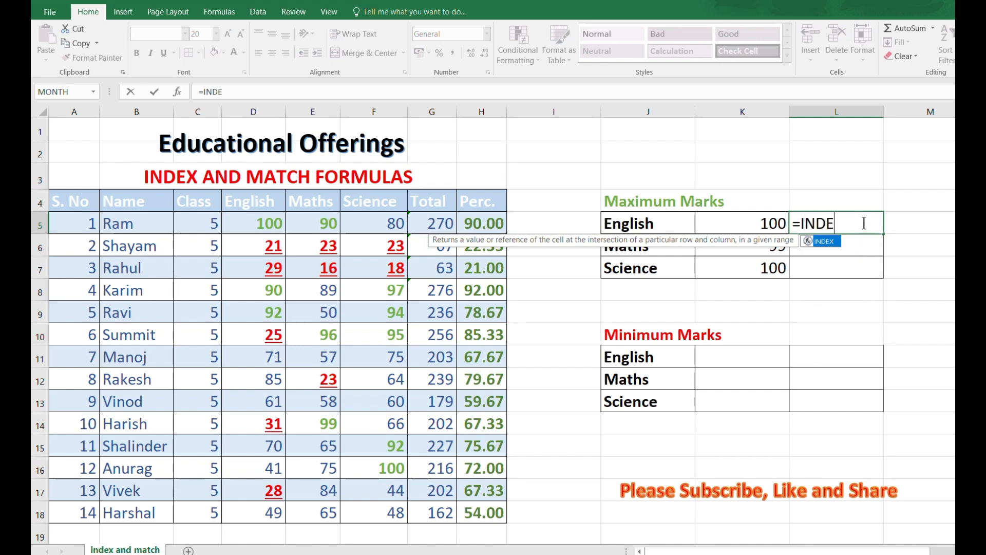
text(X()
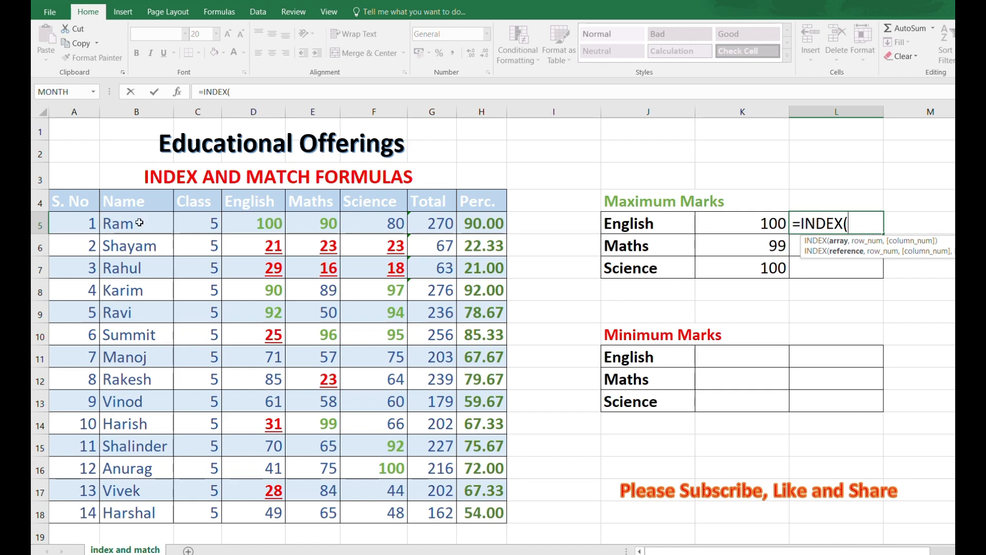
drag(118, 225, 120, 506)
text(,)
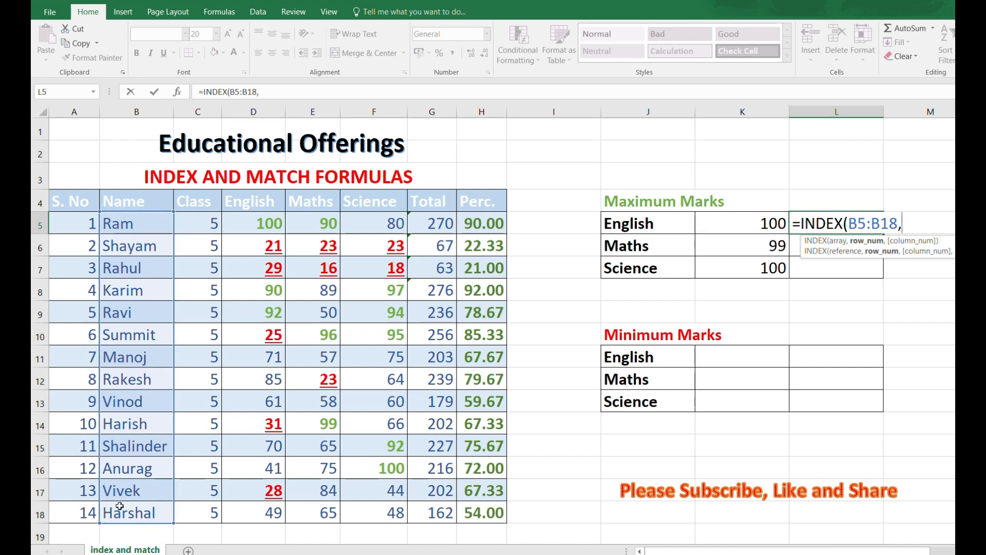
text(MATC)
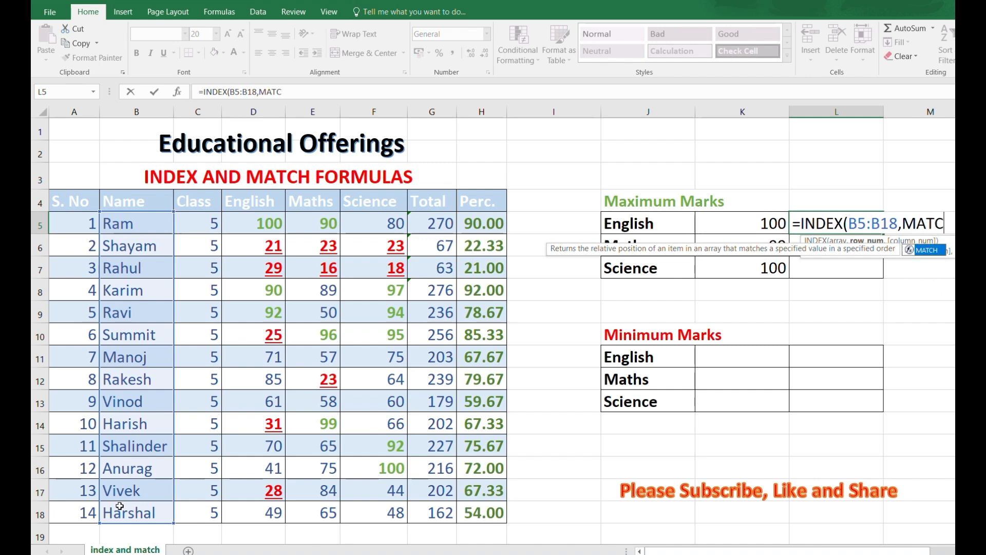
text(H()
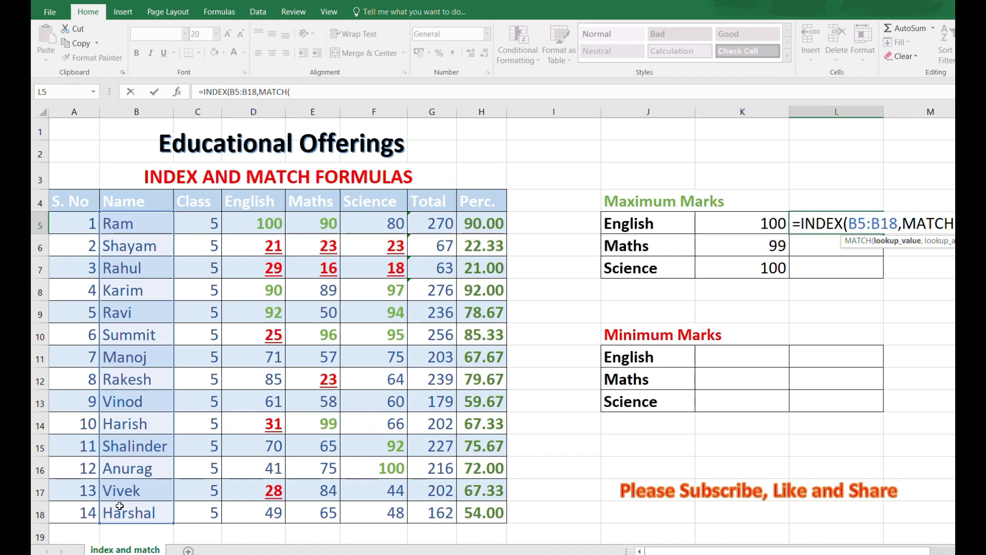
click(773, 220)
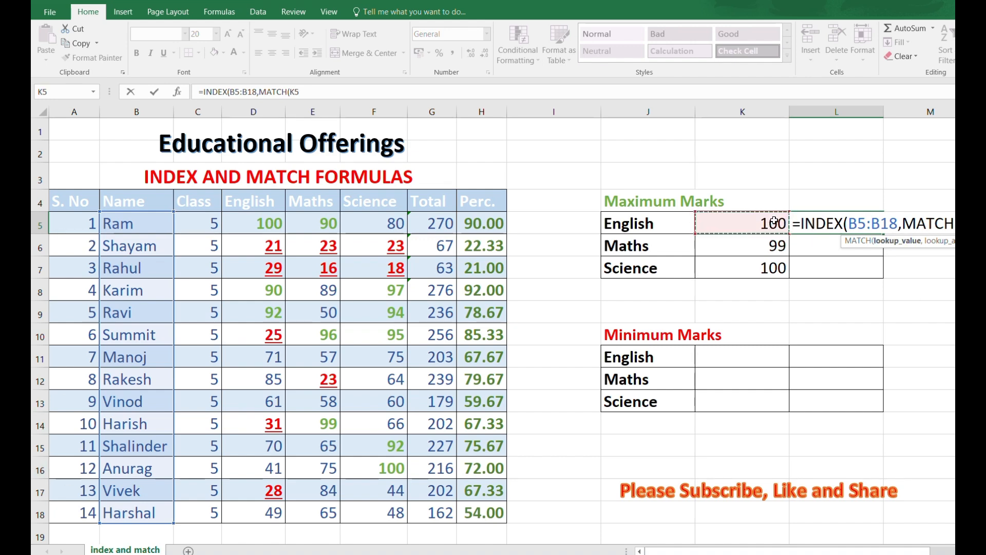
text(,)
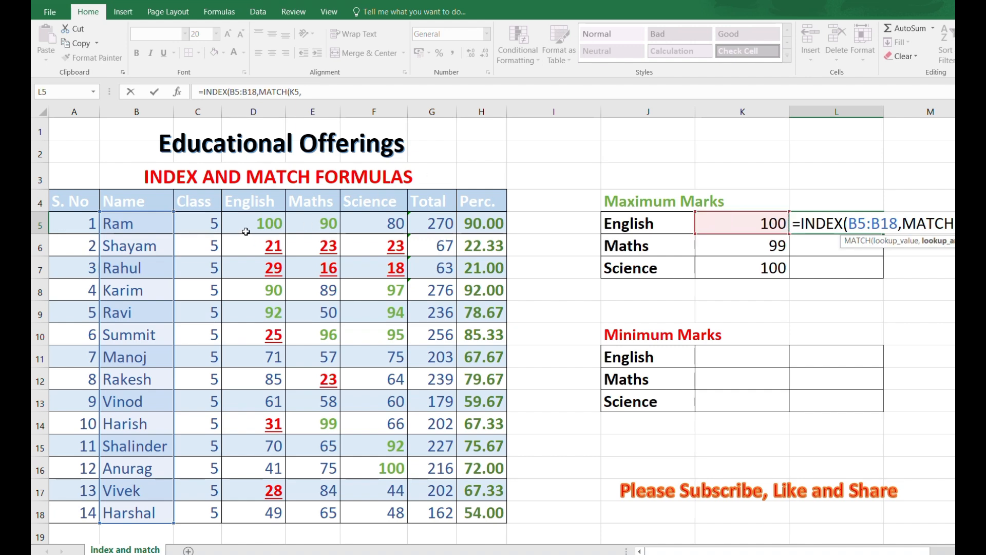
drag(249, 227, 254, 507)
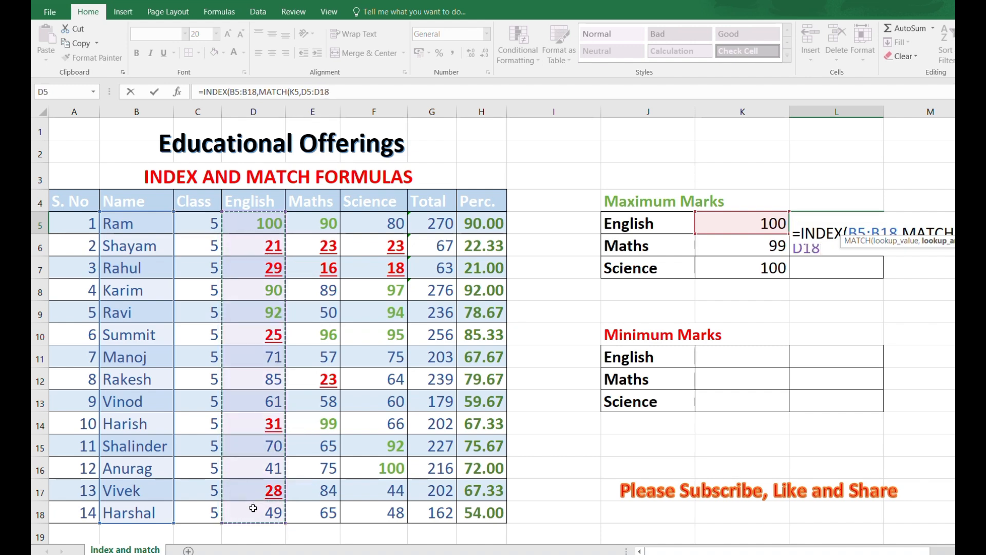
text(,)
key(Down)
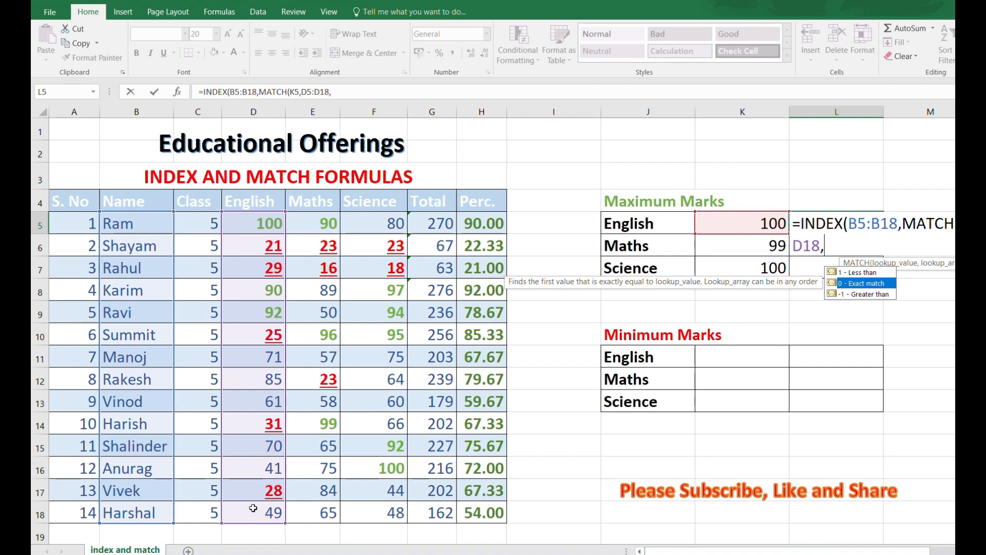
text(0)))
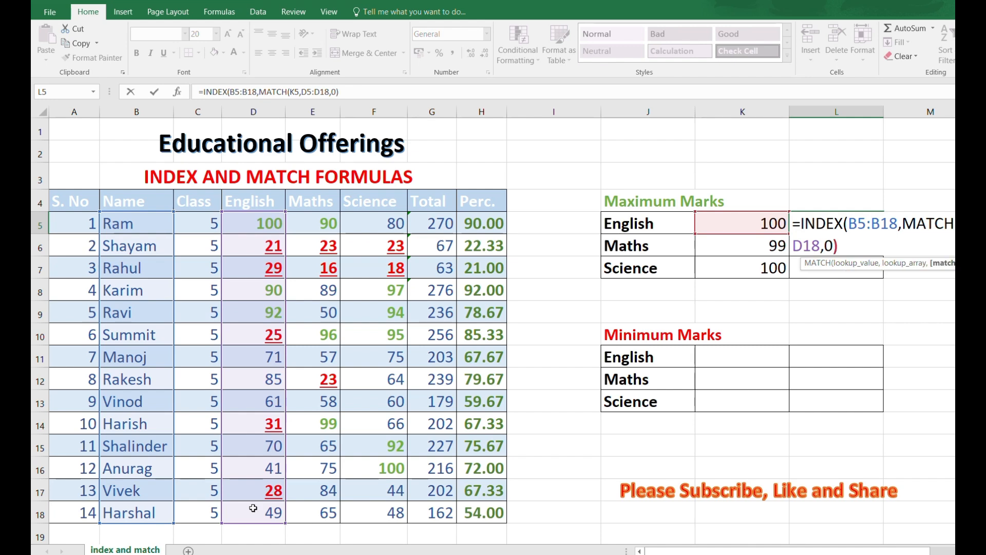
key(Return)
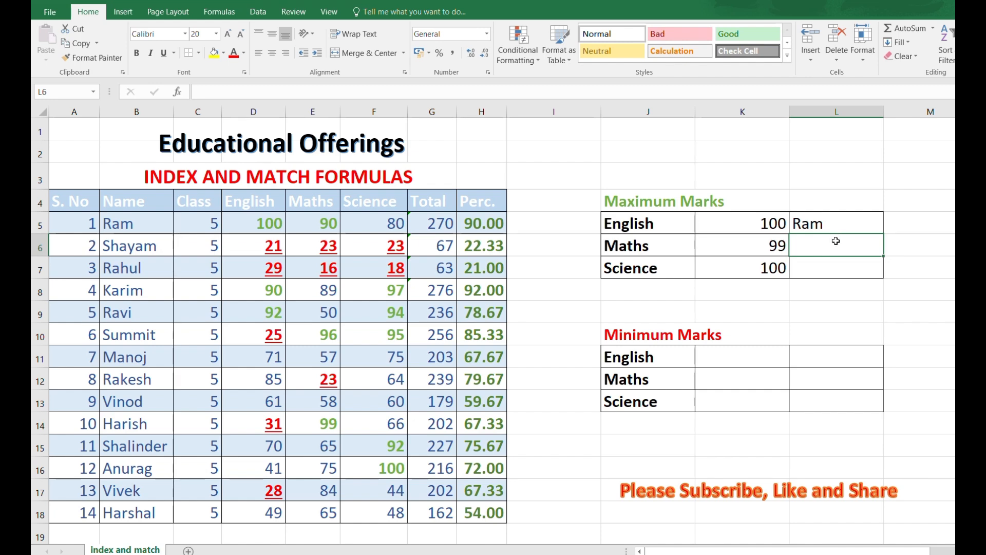
Step: Enter =INDEX(B5:B18,MATCH(K6,E5:E18,0)) in L6 to return Harish as top Maths scorer
text(=)
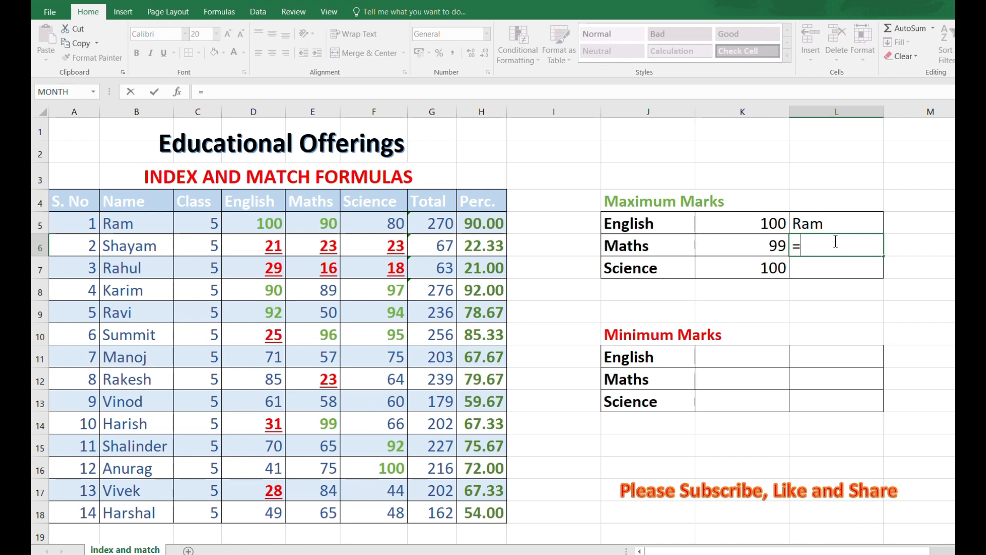
text(IN)
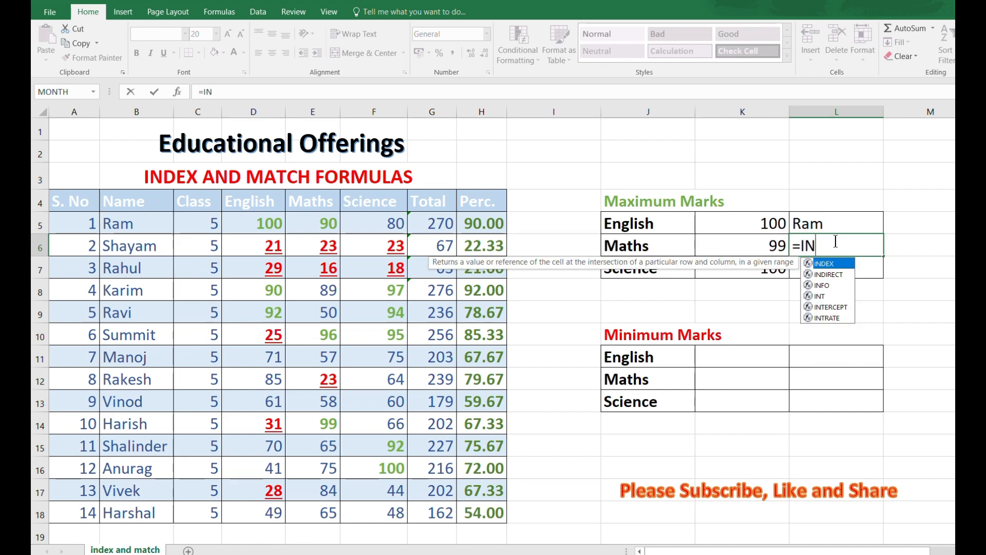
text(DEX()
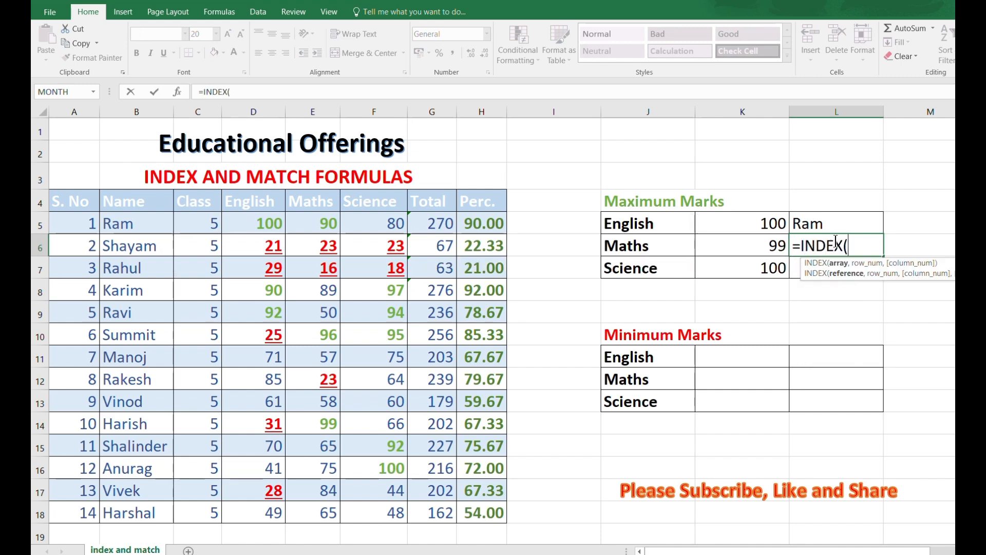
drag(136, 218, 140, 516)
text(,)
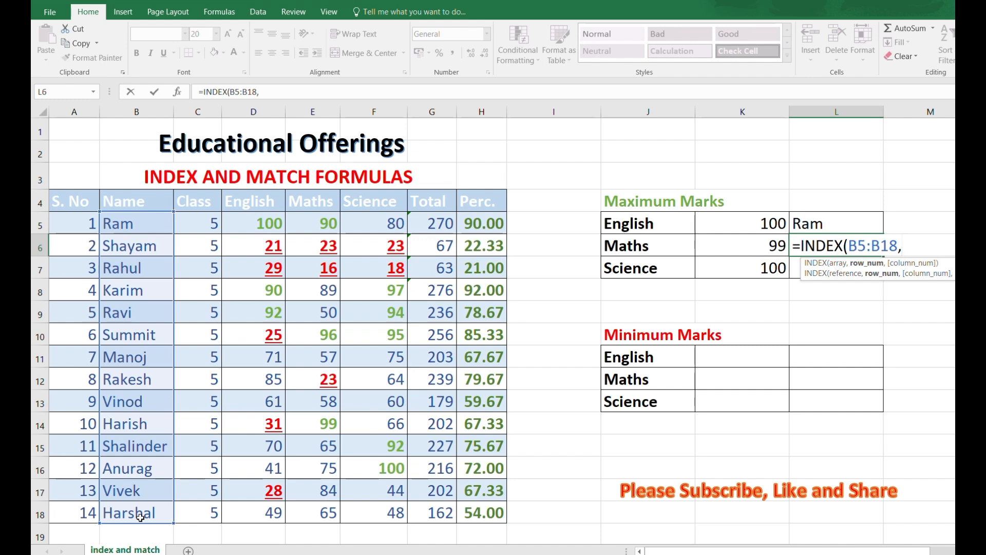
text(MATCH)
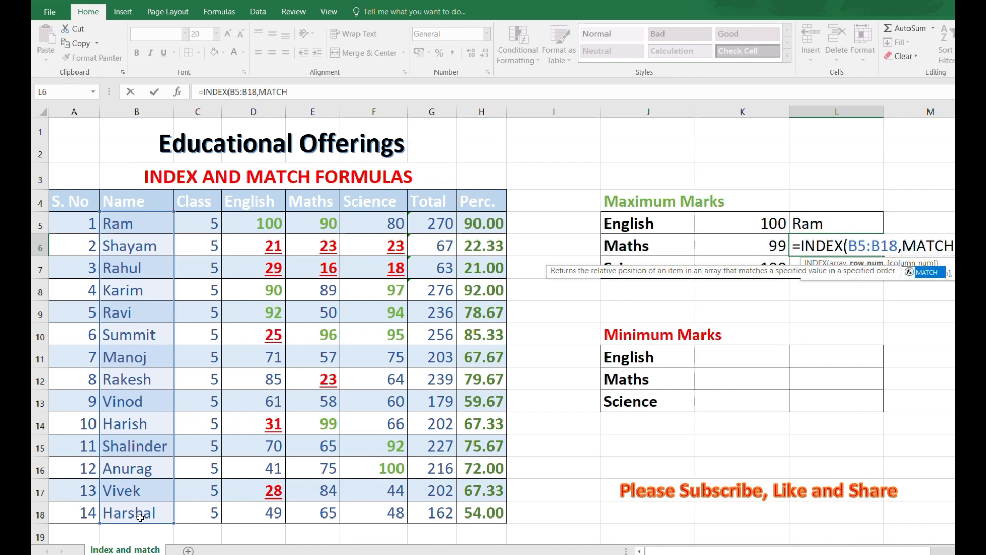
text(()
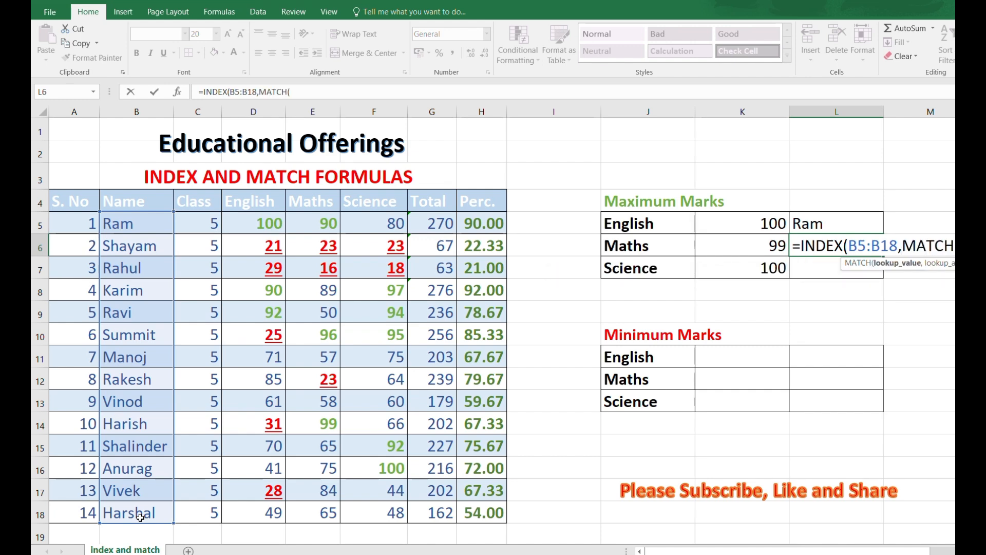
click(772, 243)
text(,)
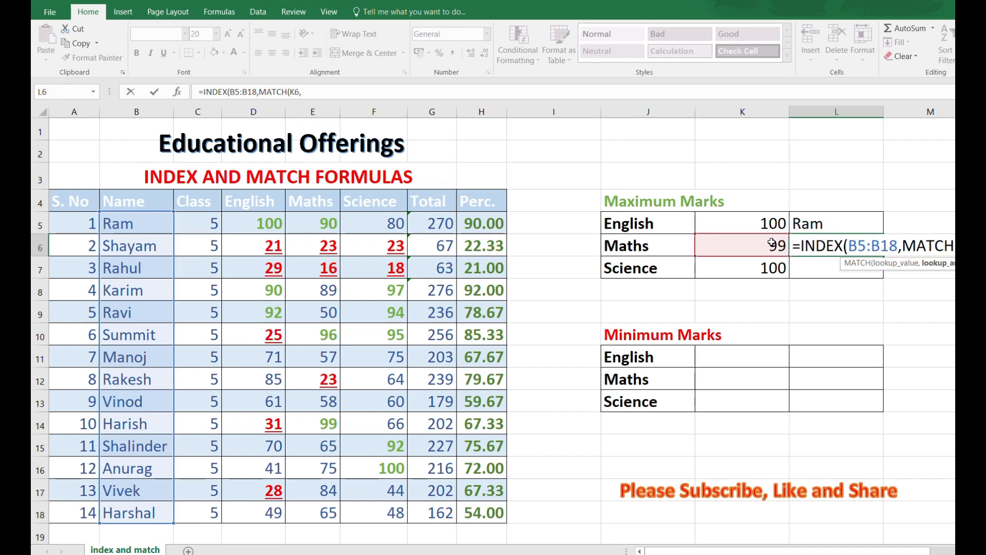
drag(305, 225, 296, 505)
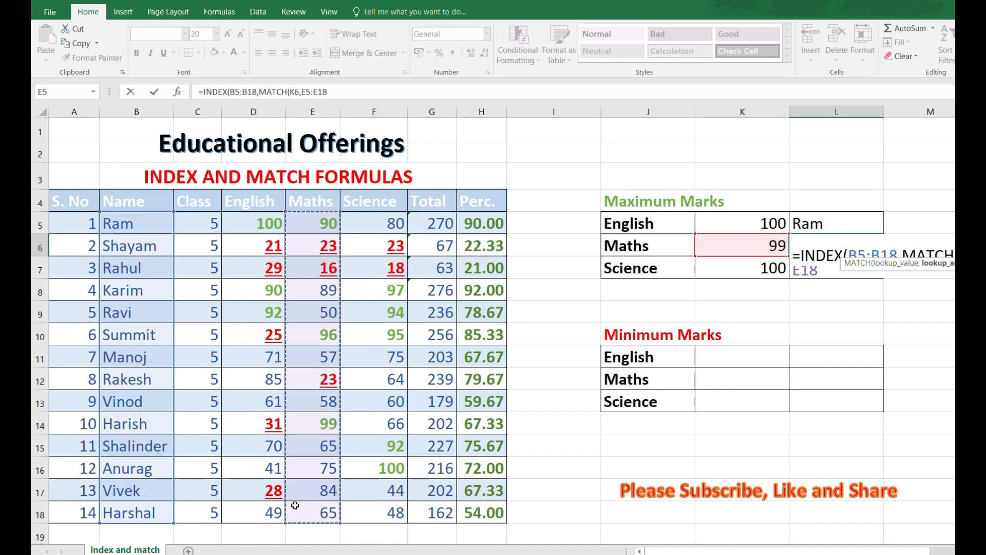
text(,)
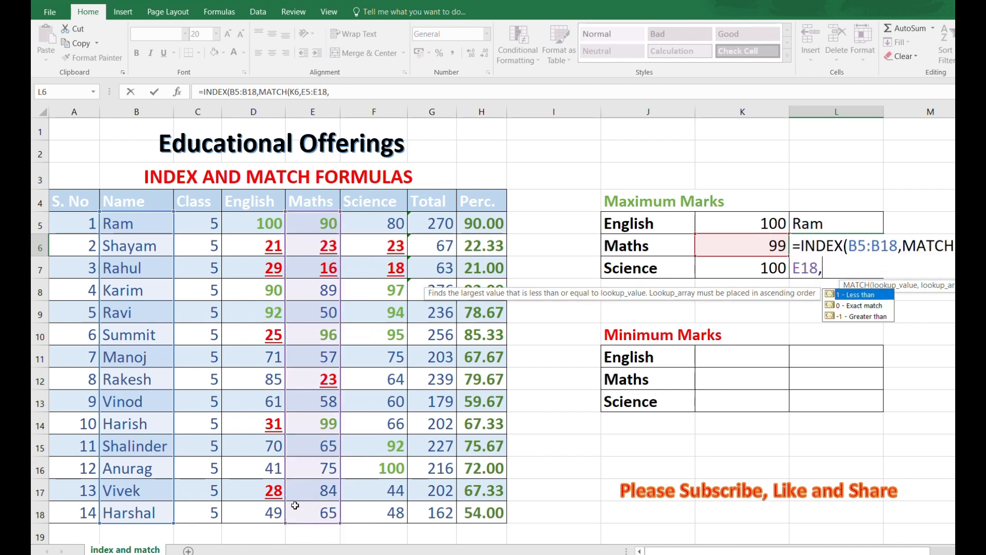
text(0)))
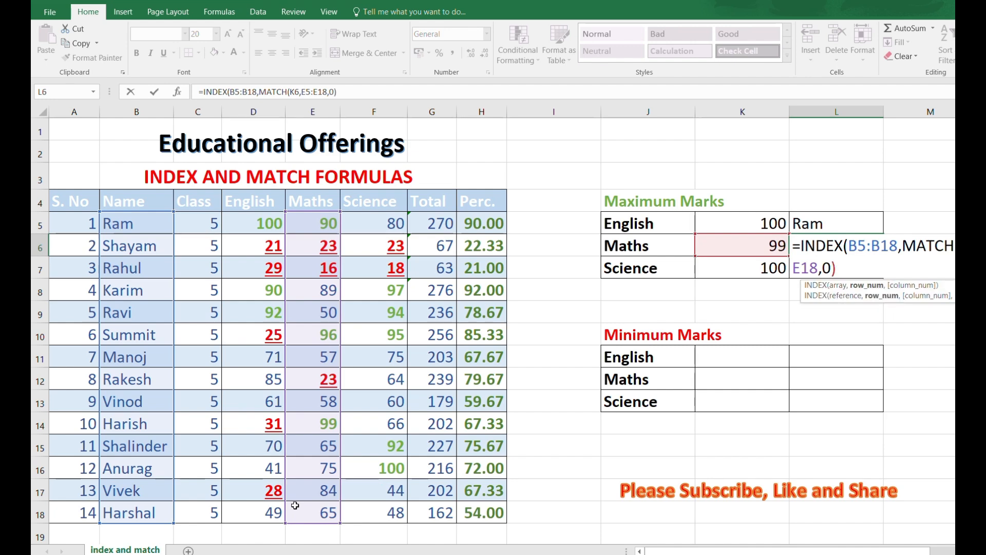
key(Return)
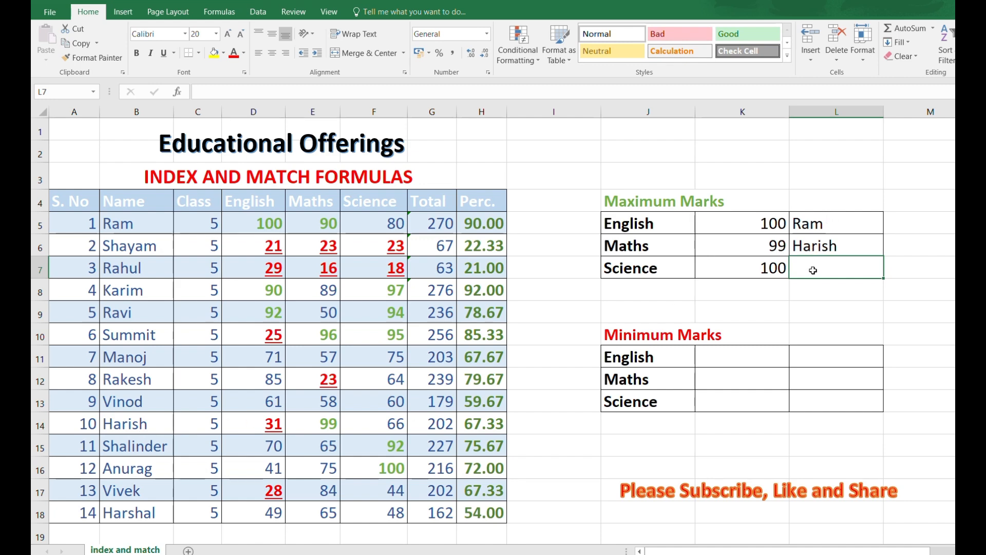
Step: Enter =INDEX(B5:B18,MATCH(K7,F5:F18,0)) in L7 with exact match, returning Anurag
text(=)
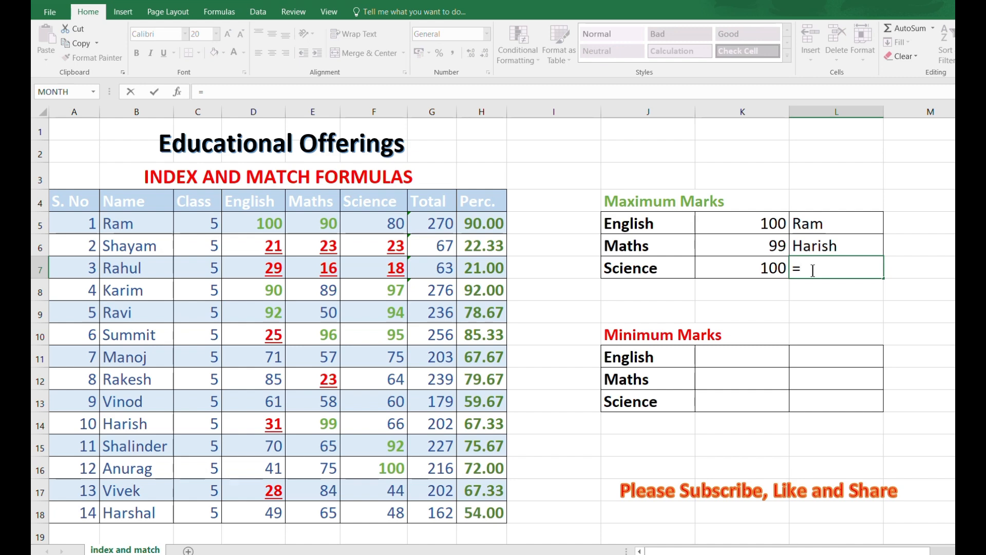
text(INDE)
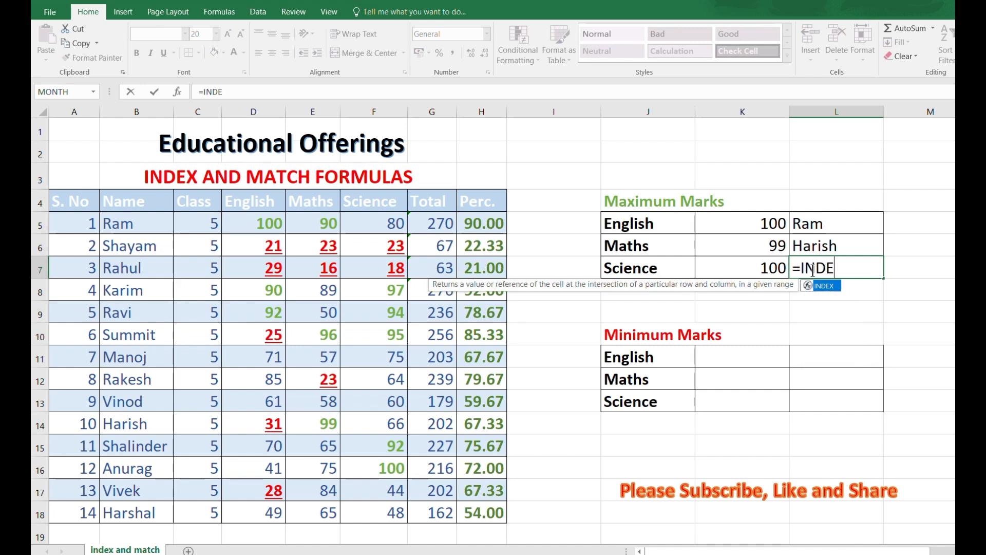
text(X()
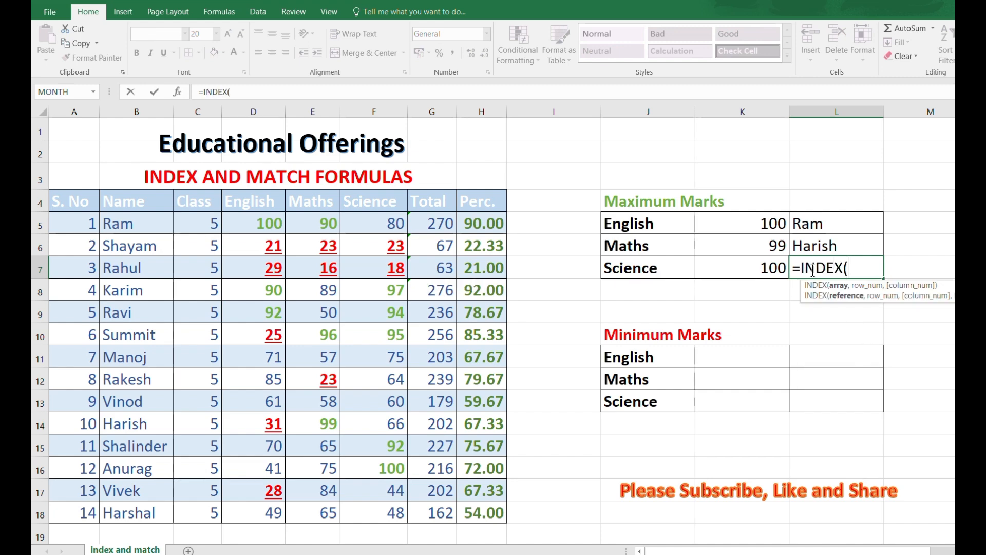
drag(120, 225, 115, 509)
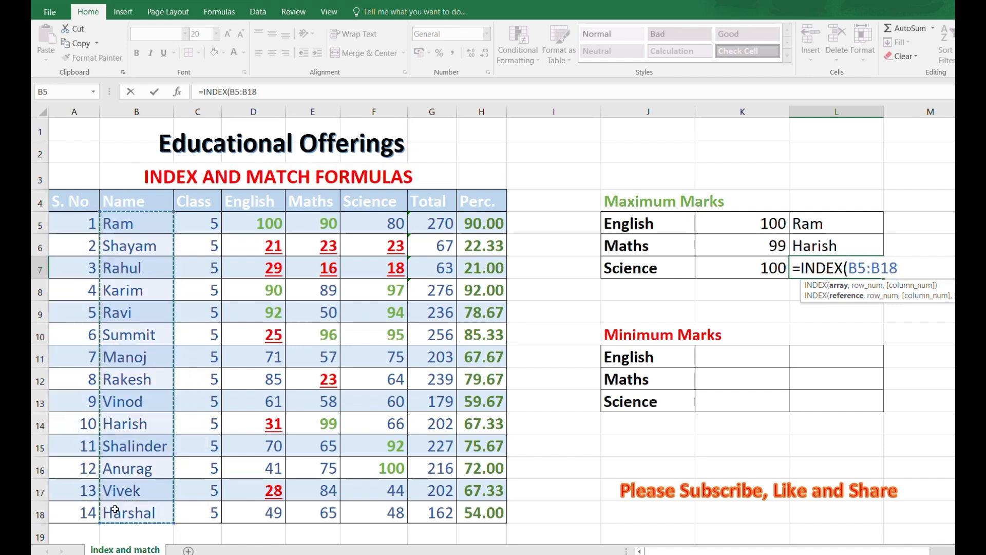
text(,)
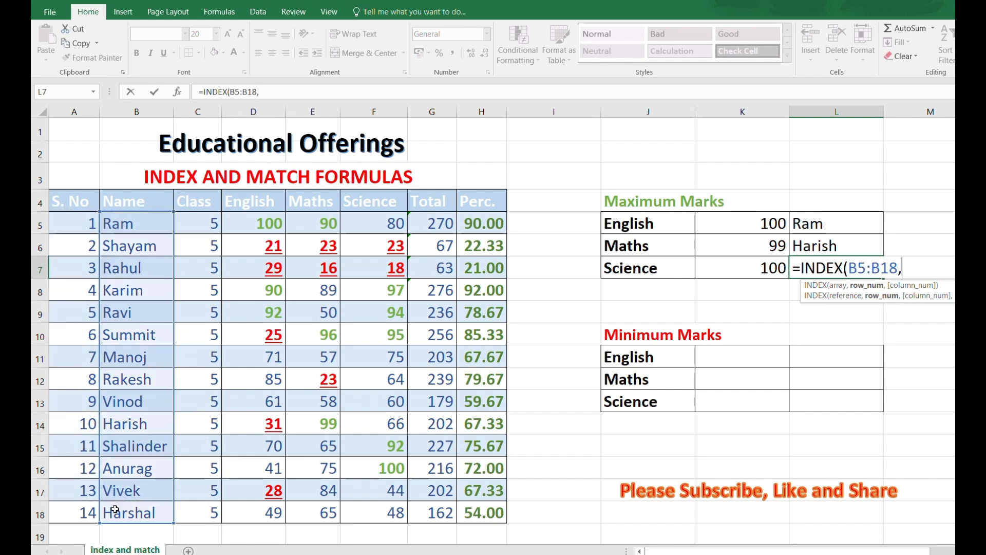
text(,ATCH)
key(BackSpace)
key(BackSpace)
key(BackSpace)
key(BackSpace)
key(BackSpace)
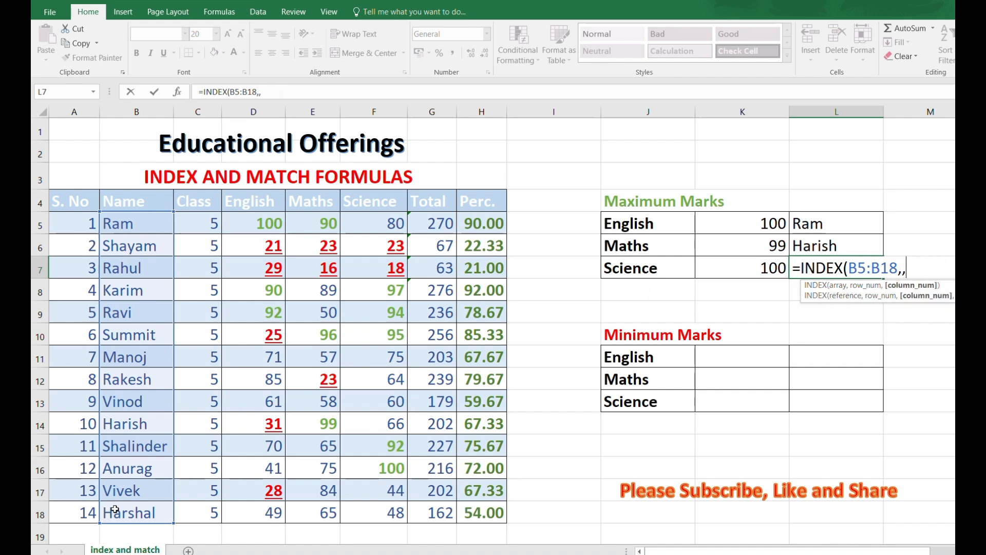
text(MATCH()
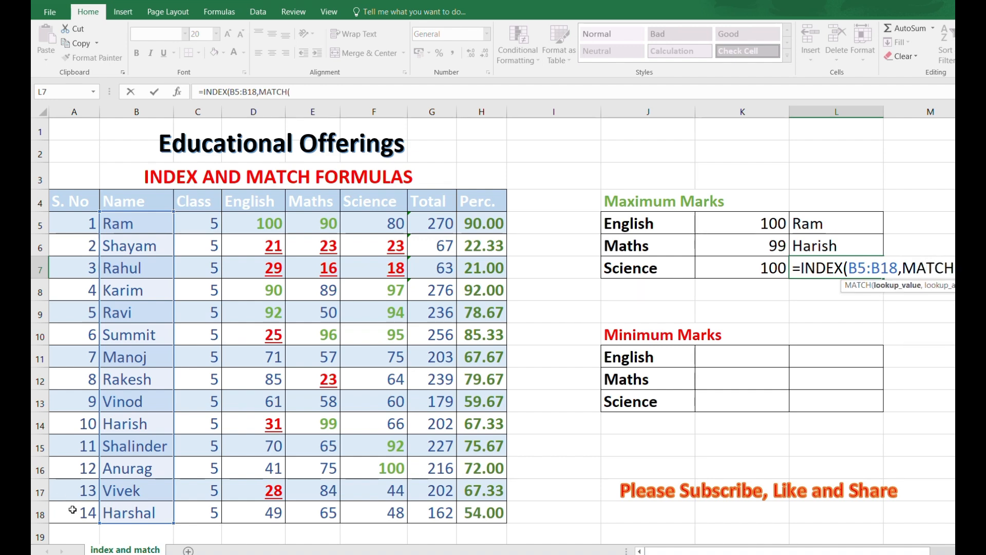
click(771, 267)
text(,)
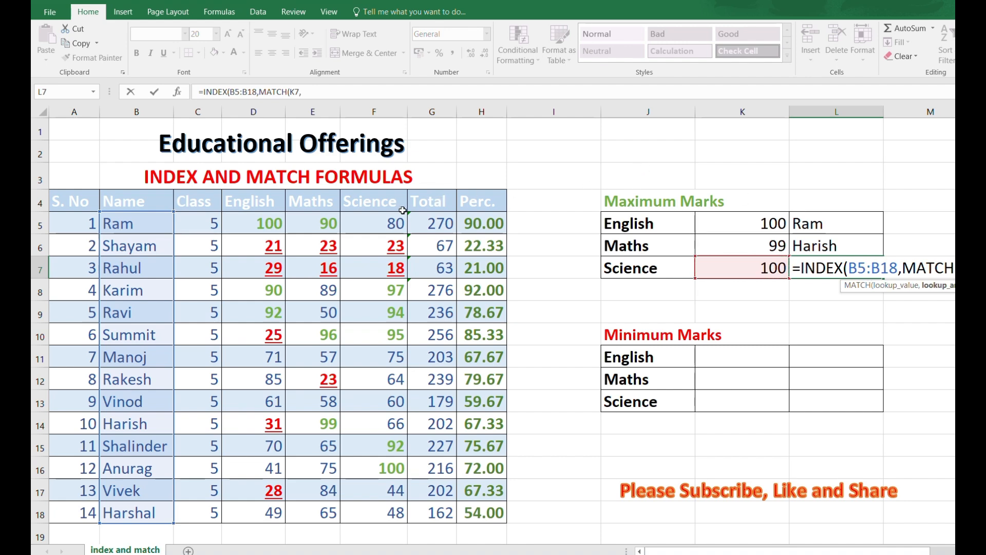
drag(399, 216, 404, 512)
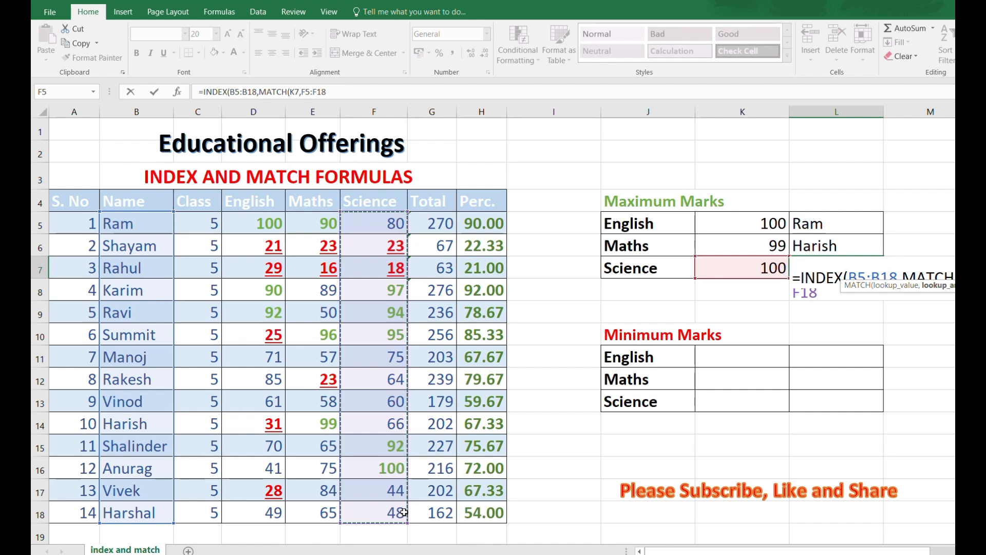
text(,)
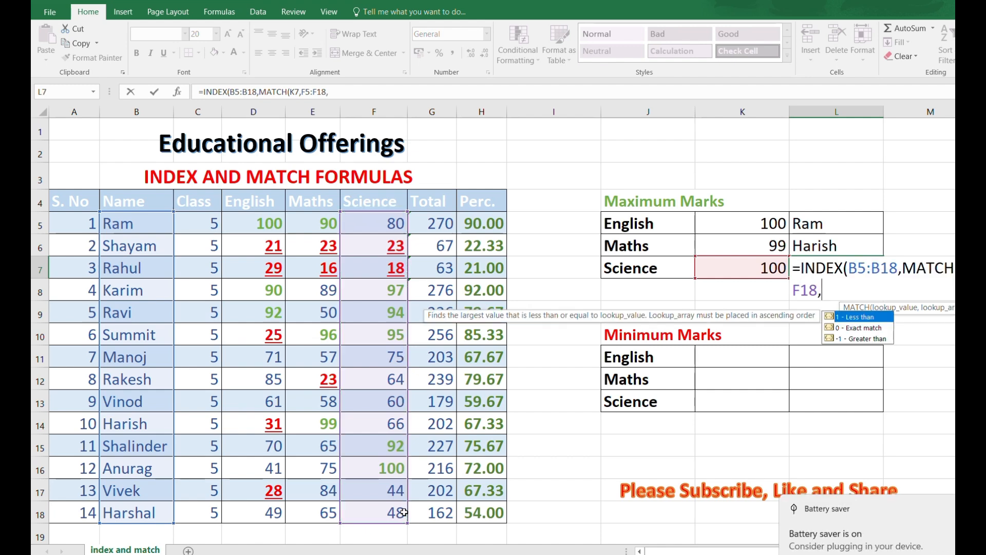
key(Down)
key(Tab)
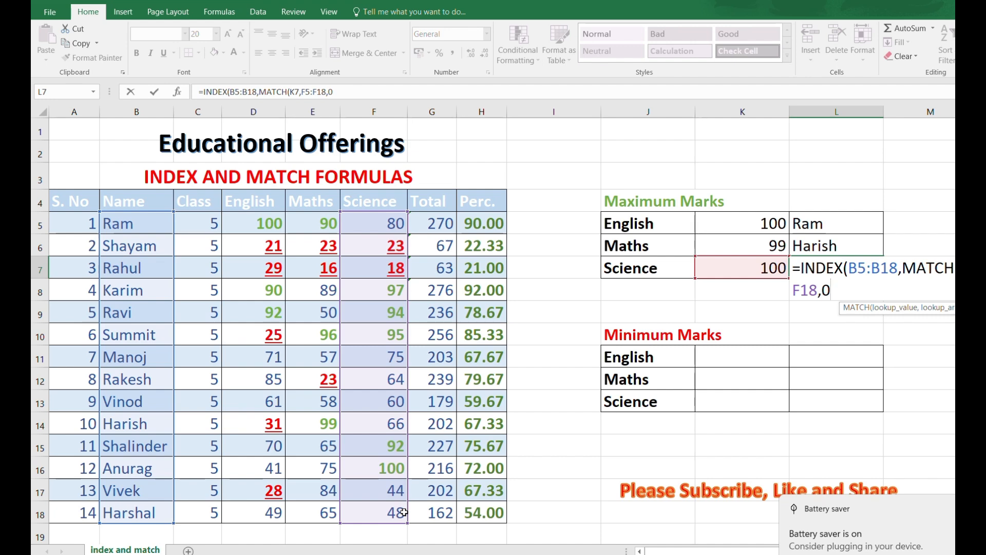
text())
key(Return)
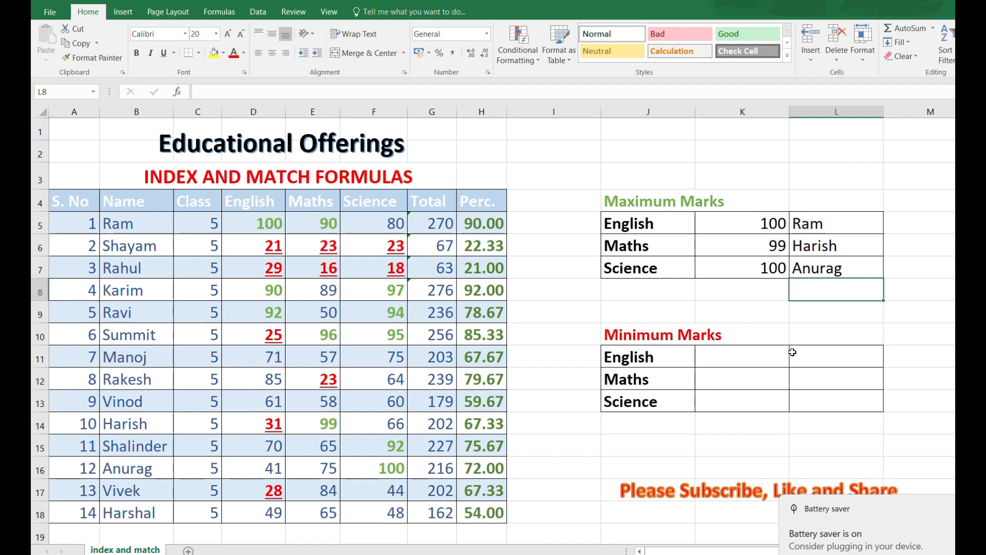
Step: Enter =MIN(D5:D18) in K11, replacing the =MIM typo that gave #NAME?, to show 21
click(758, 353)
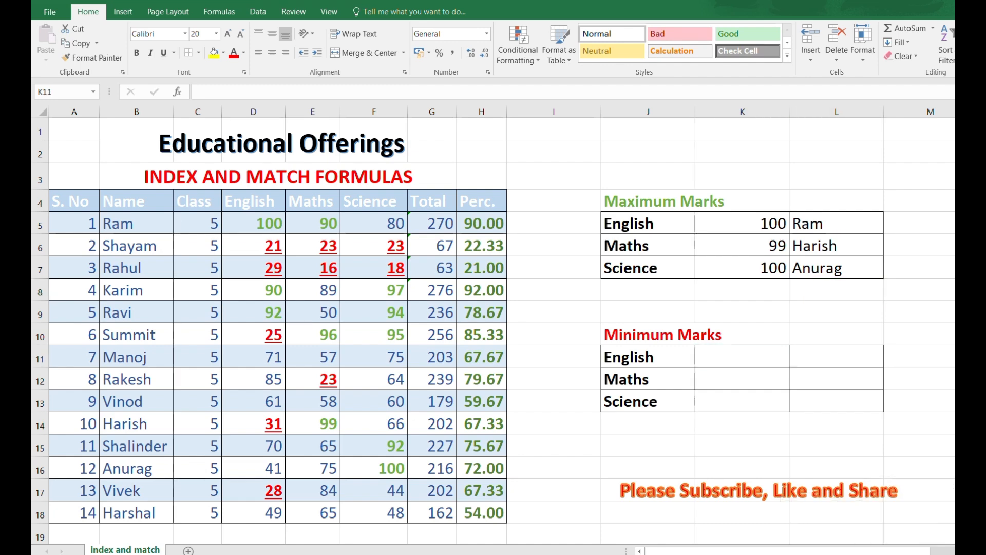
text(=MI)
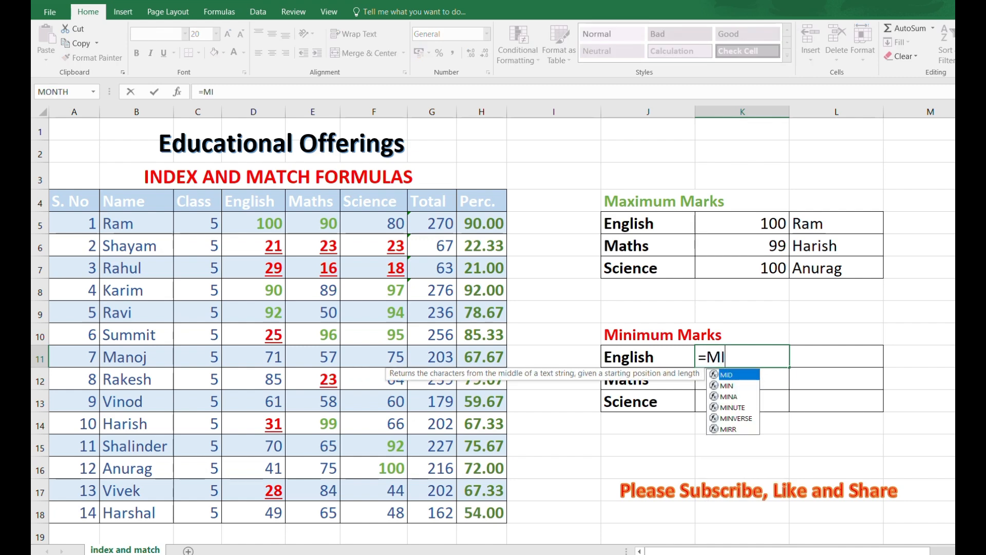
text(M)
key(Tab)
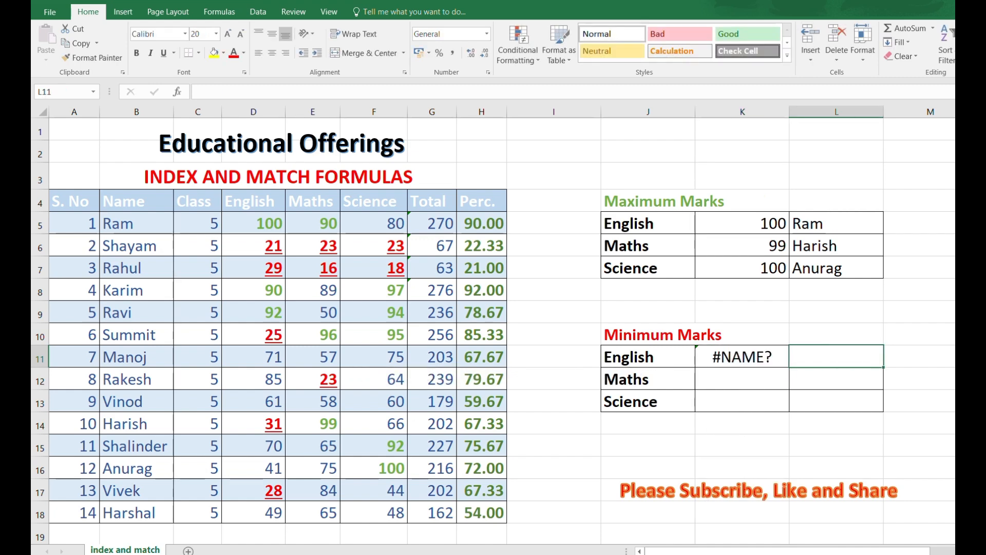
click(746, 356)
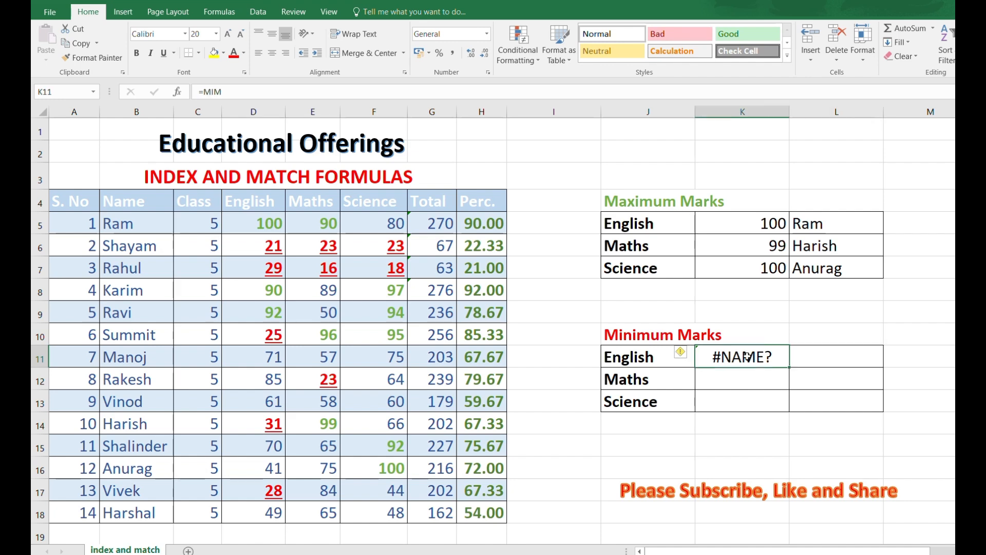
text(=MIN)
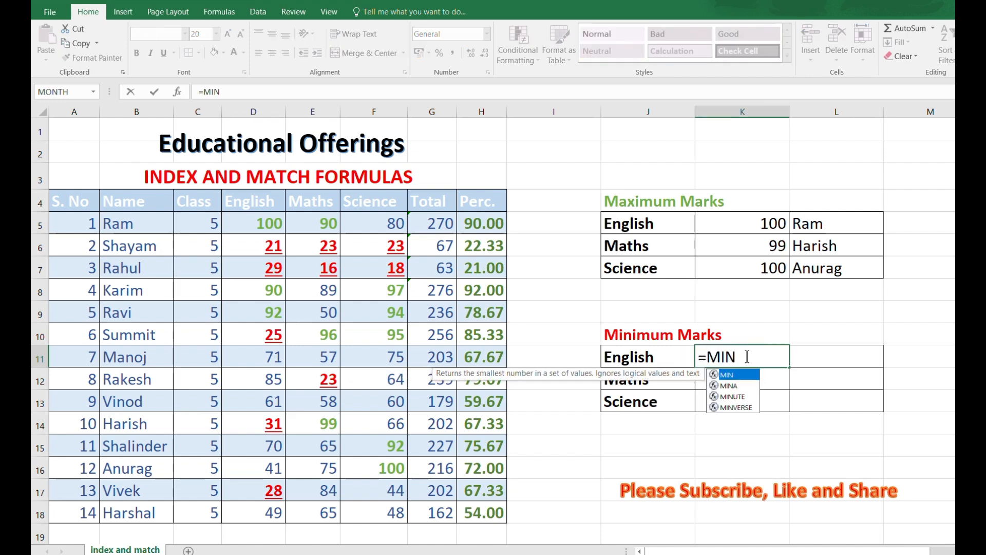
text(()
click(268, 217)
drag(267, 217, 262, 510)
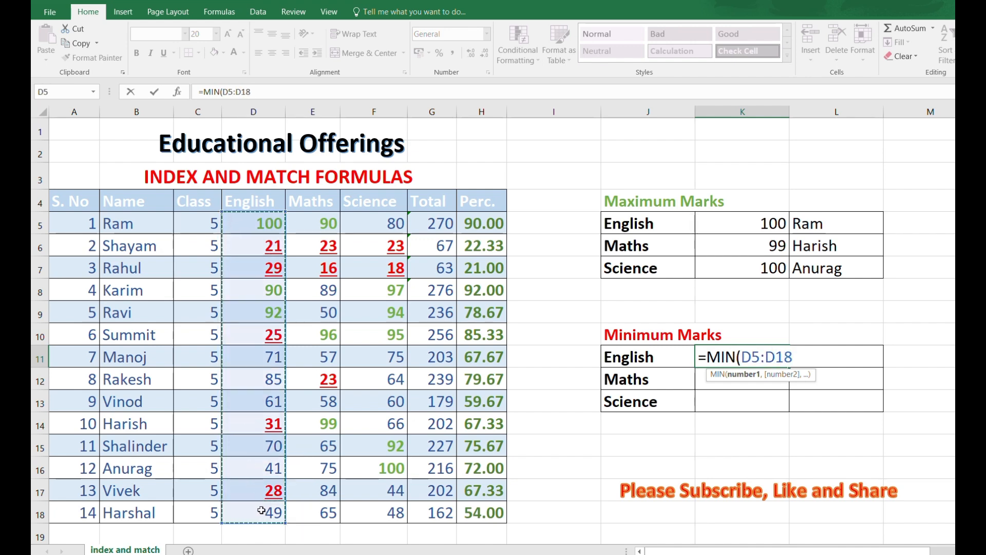
text())
key(Return)
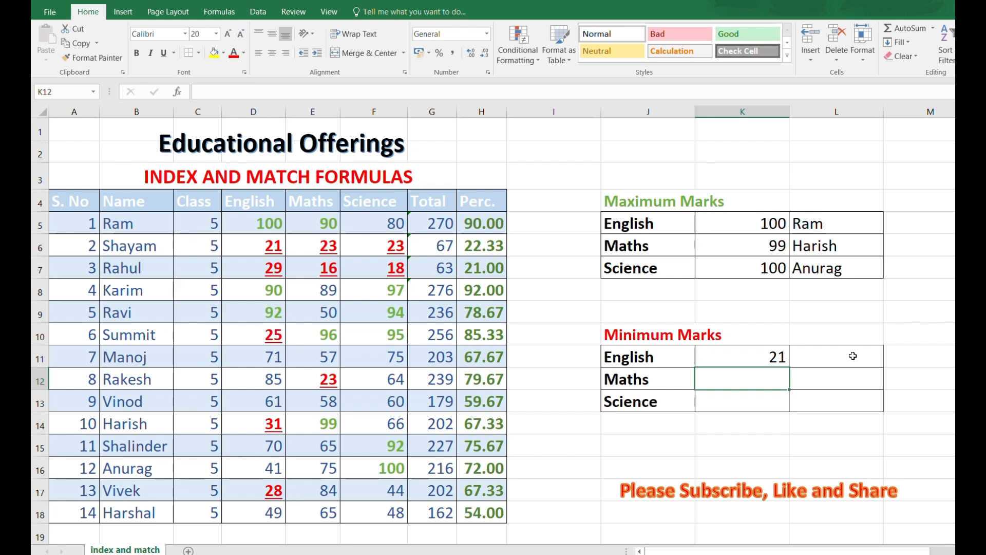
click(853, 356)
text(=IN)
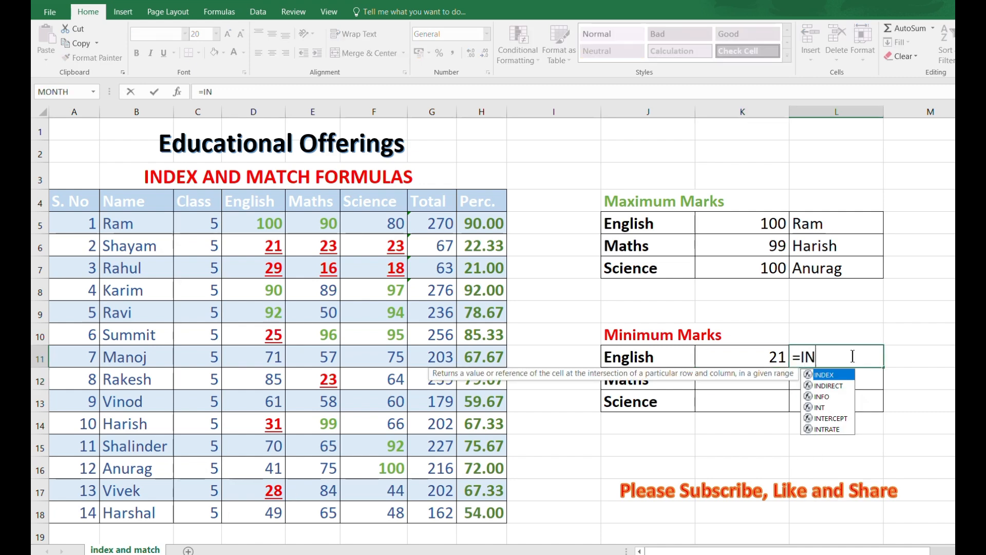
text(DEX)
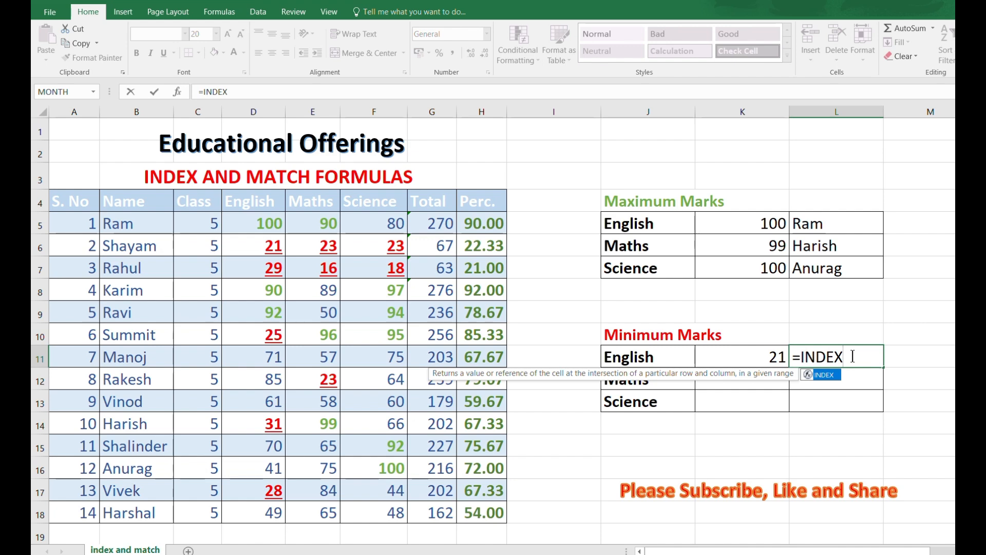
text(()
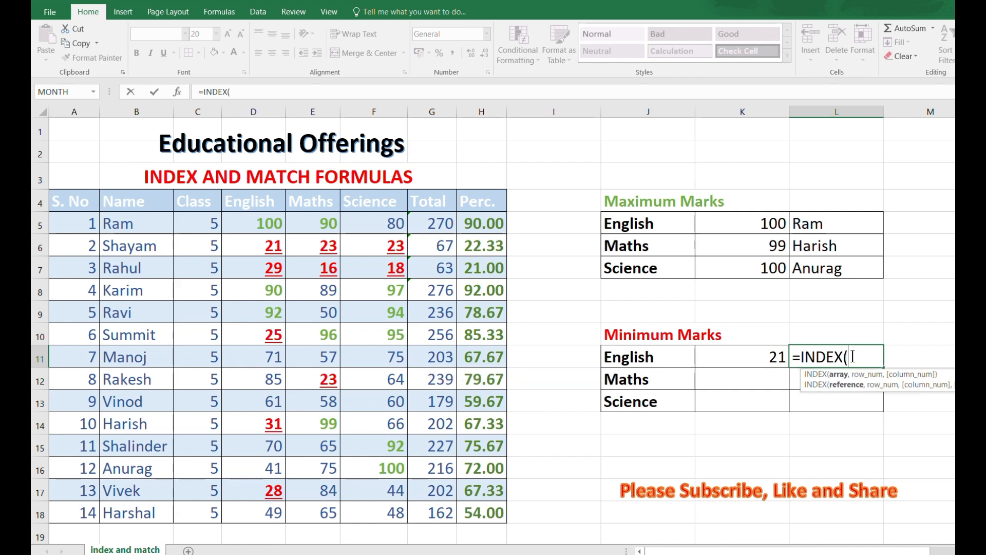
Step: Complete =INDEX(B5:B18,MATCH(K11,D5:D18,0)) in L11 with exact match, returning Shayam
drag(140, 224, 143, 511)
text(,)
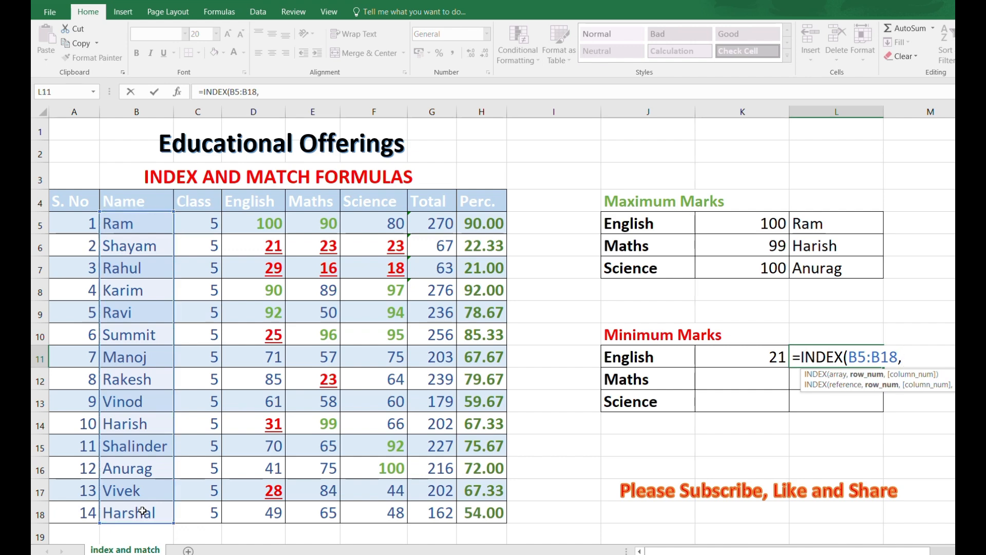
text(MATCH)
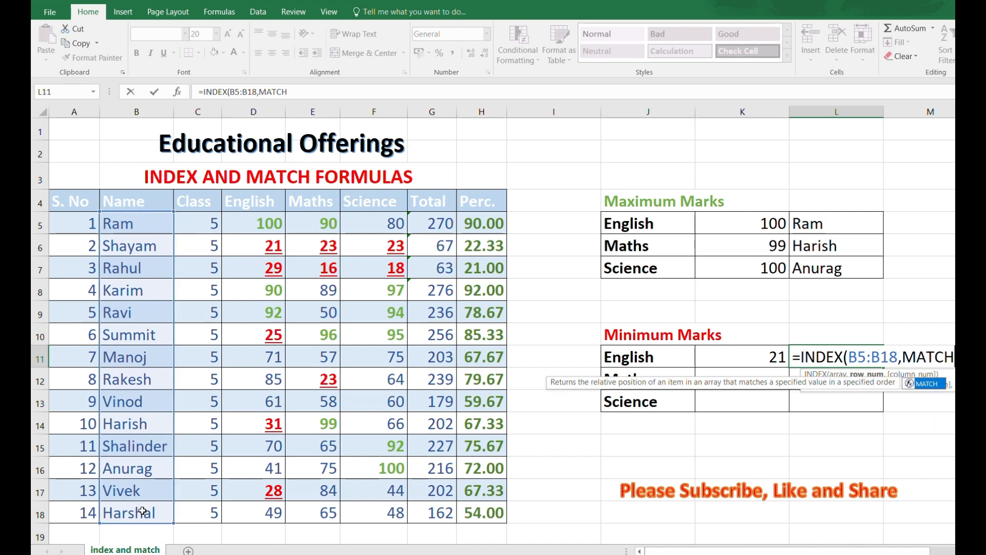
text(()
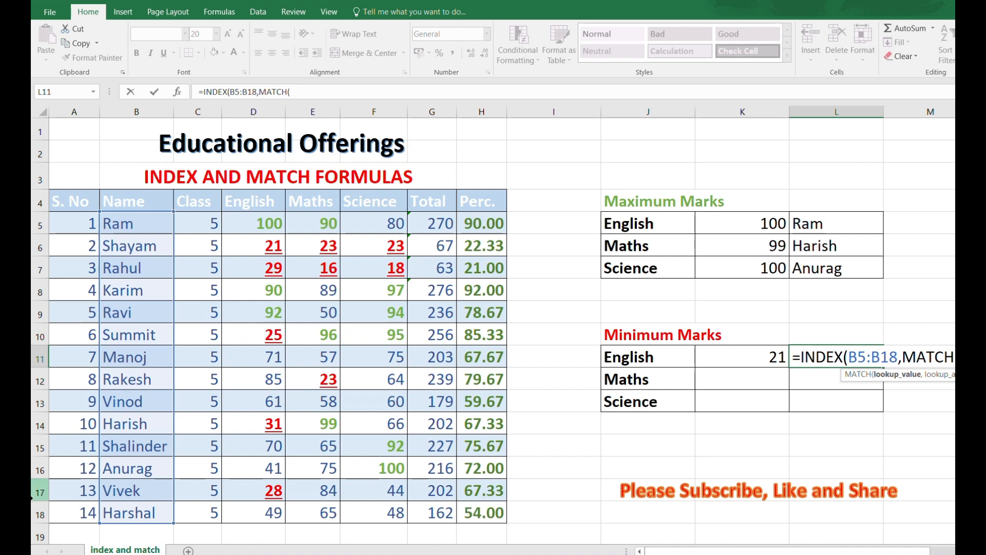
click(745, 355)
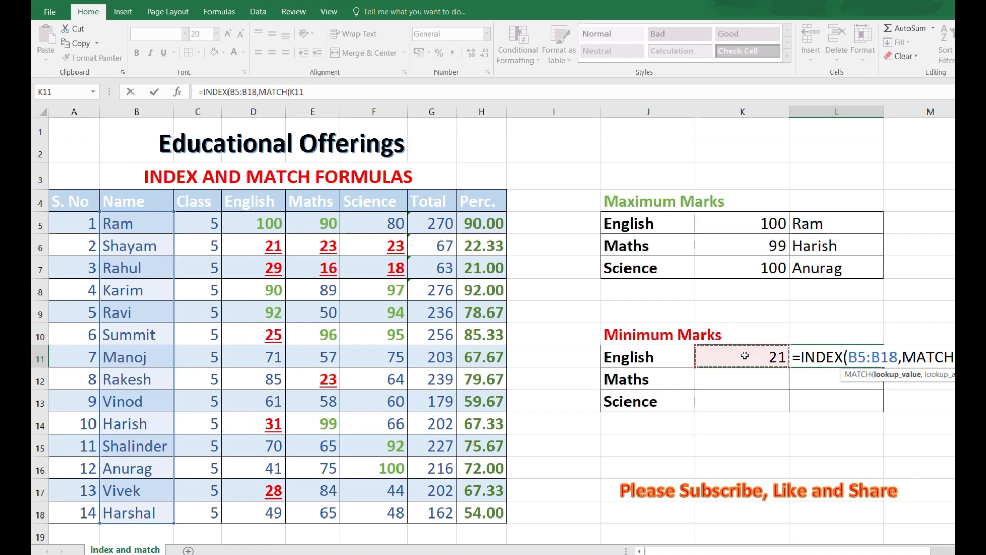
text(,)
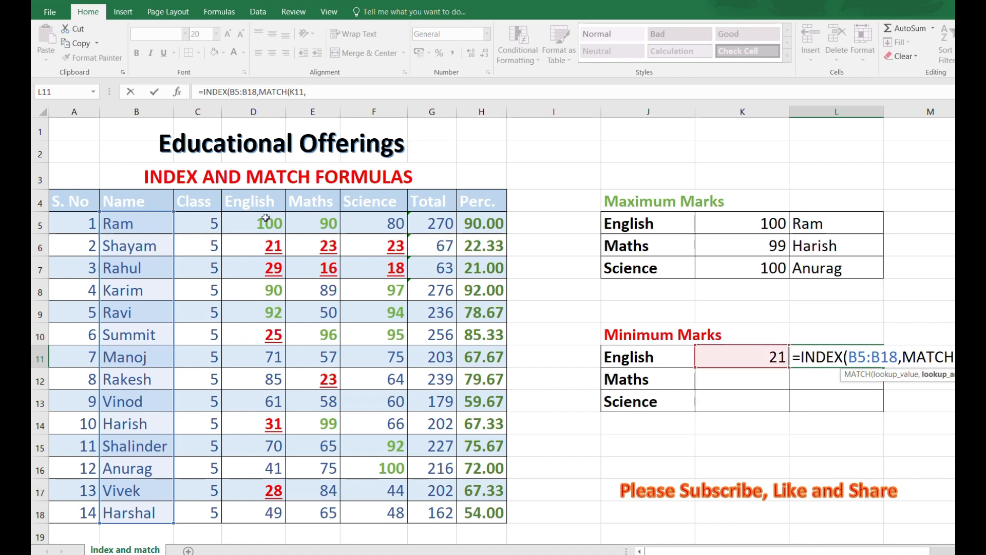
drag(272, 219, 272, 509)
text(,)
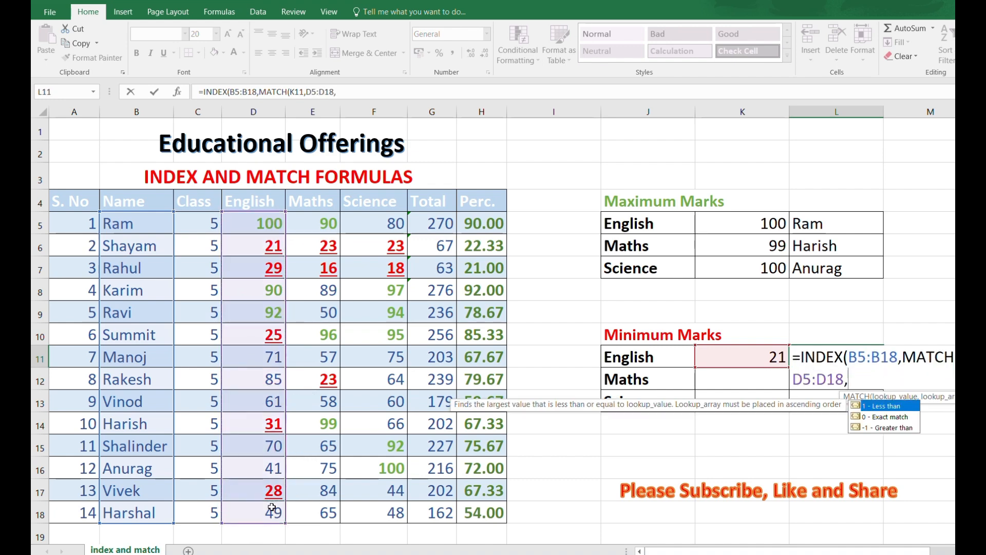
key(Down)
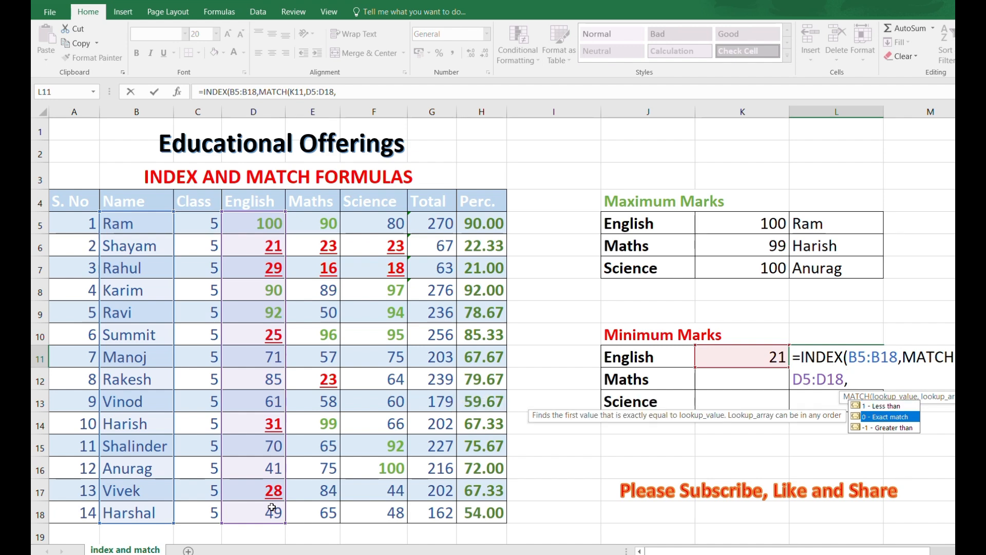
key(Tab)
text()))
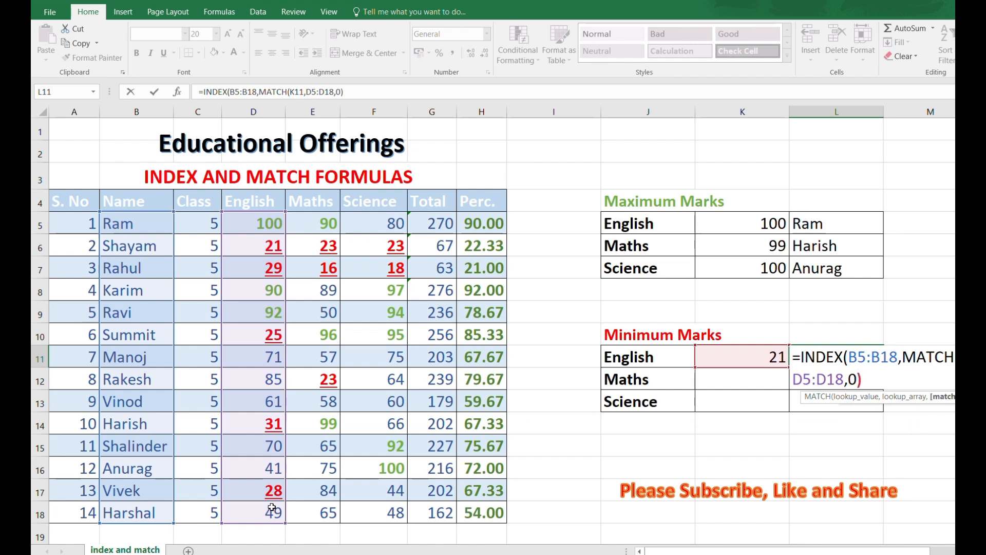
key(Return)
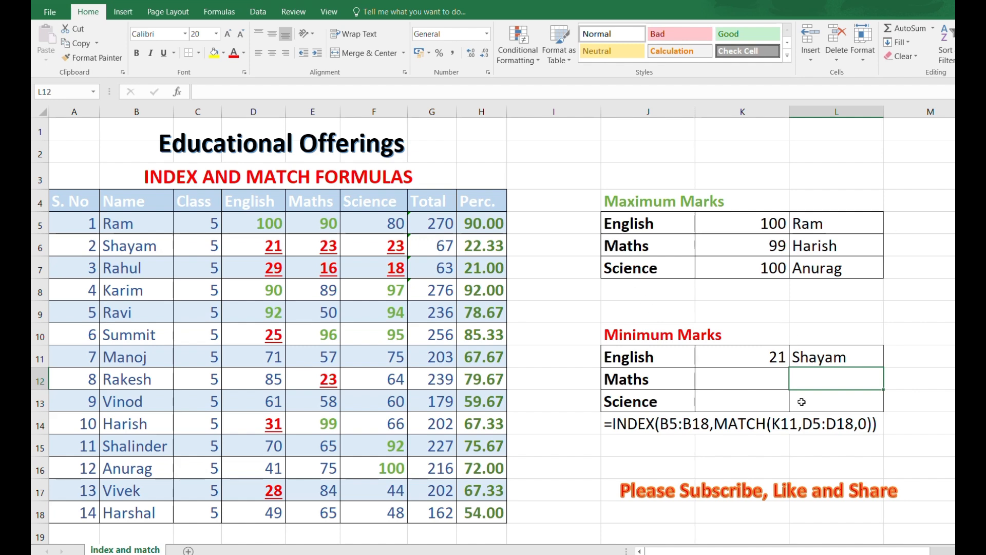
Step: Select cell K12 for the lowest Maths mark
click(771, 378)
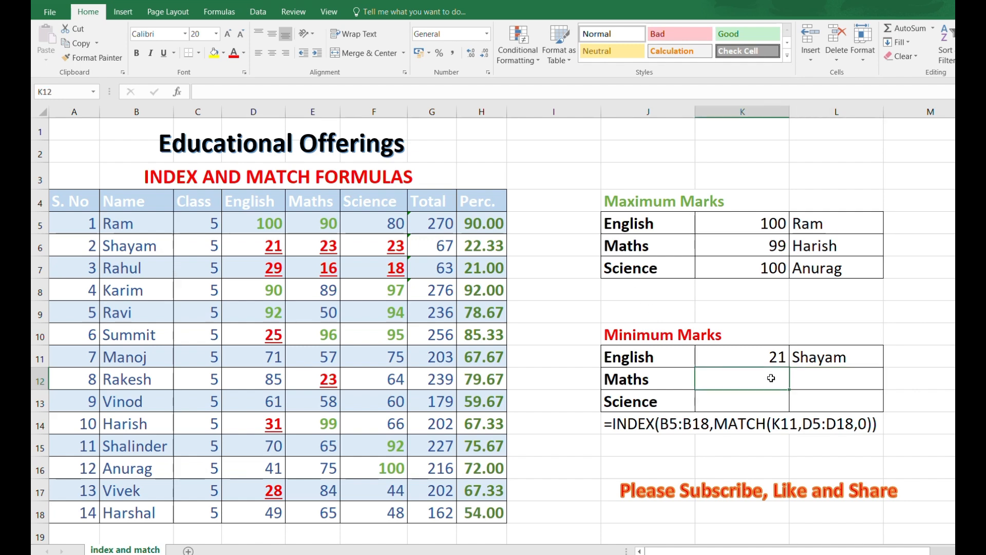